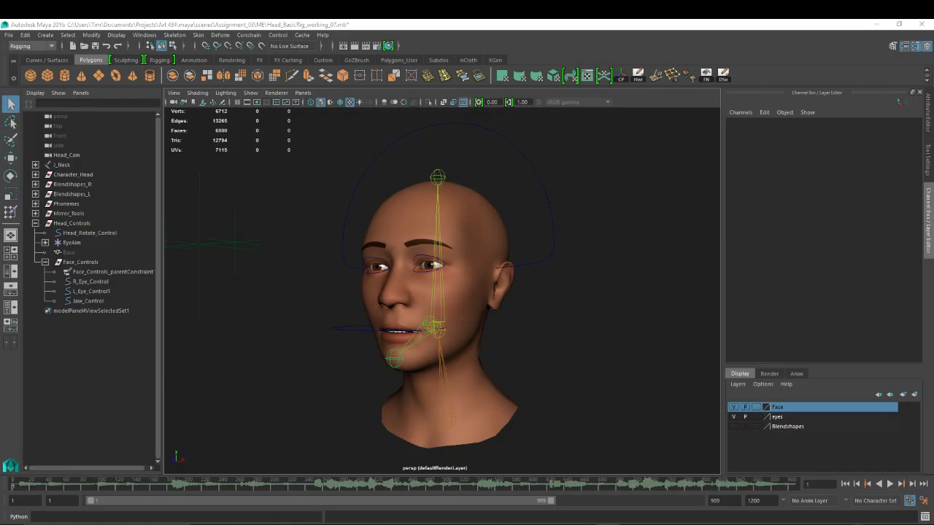
Step: Bring the Blend Shape window over the viewport, select the head mesh and examine the Facial_Blends target sliders
left_click_drag(691, 160, 440, 212)
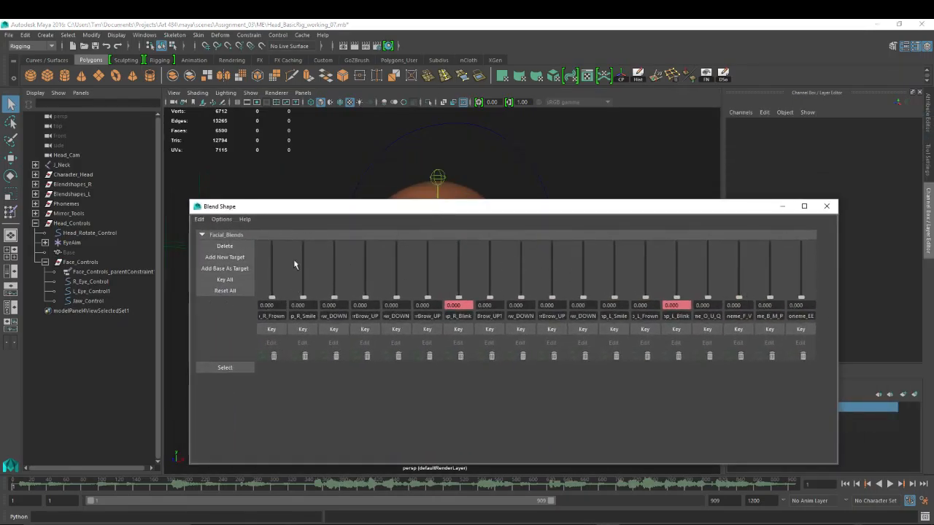
left_click_drag(474, 214, 470, 226)
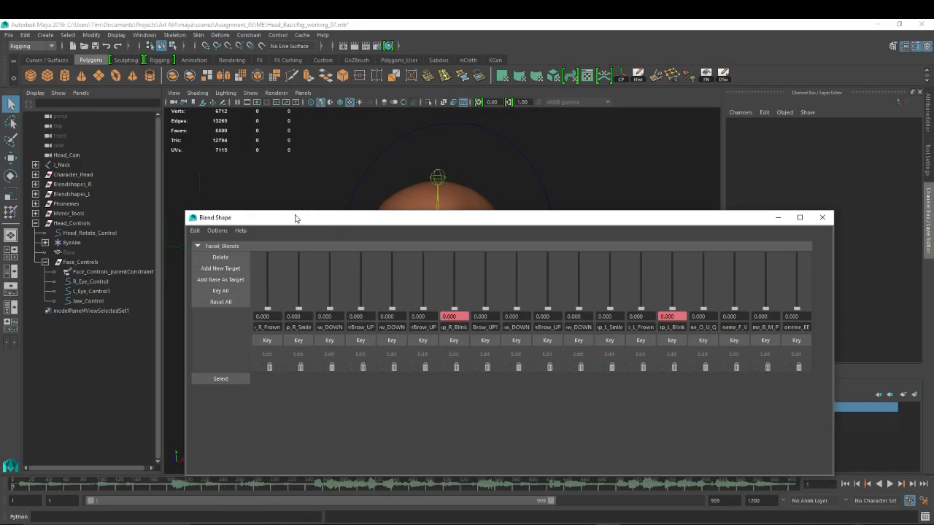
mouse_move(295, 217)
left_mouse_down()
mouse_move(310, 219)
mouse_move(305, 208)
left_mouse_up()
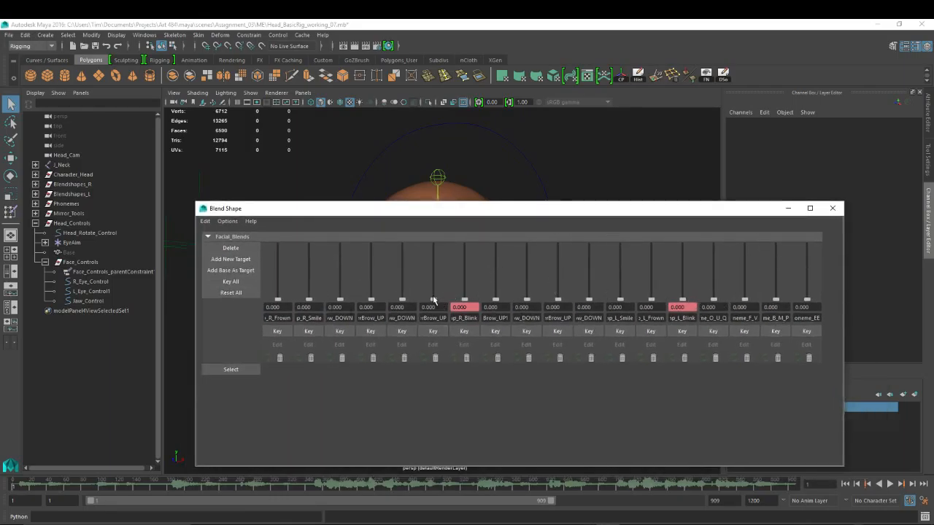
left_click_drag(452, 214, 477, 201)
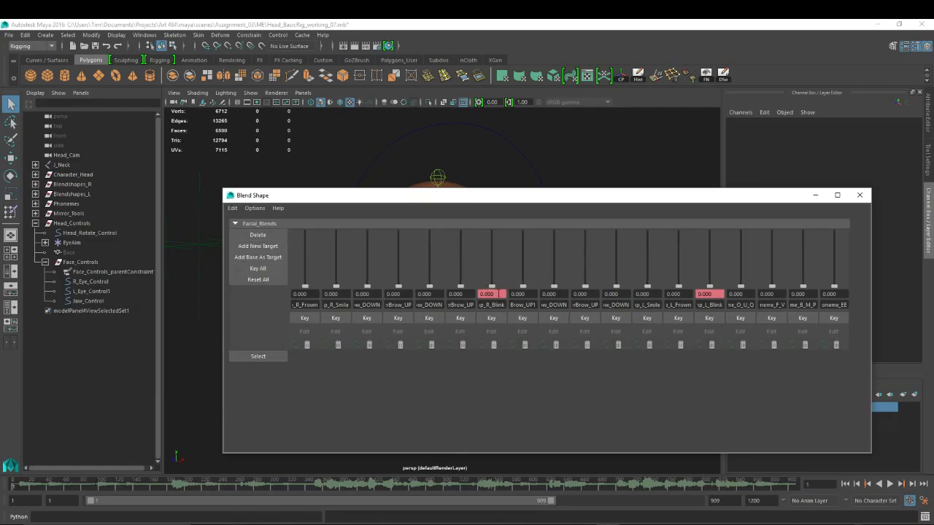
left_click_drag(496, 192, 642, 222)
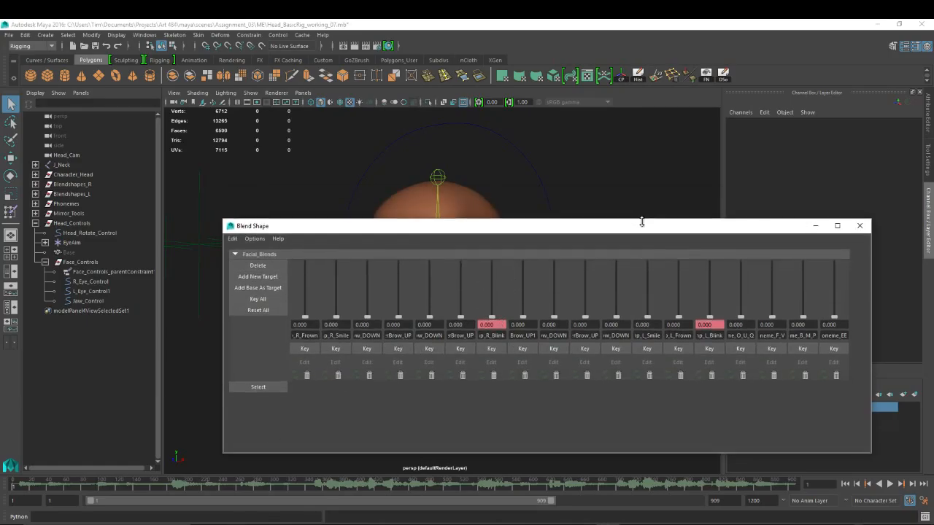
mouse_move(513, 222)
left_mouse_down()
mouse_move(562, 246)
mouse_move(507, 234)
left_mouse_up()
left_click(470, 212)
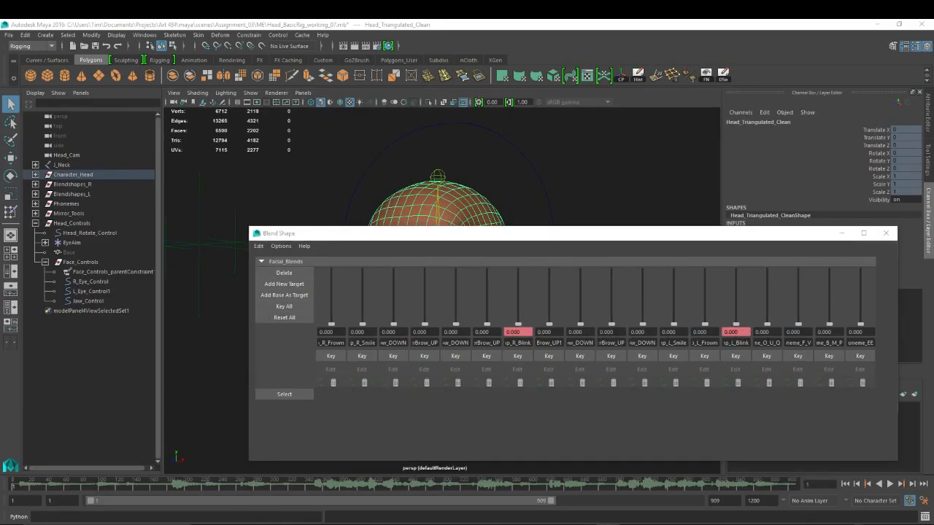
left_click_drag(436, 234, 427, 156)
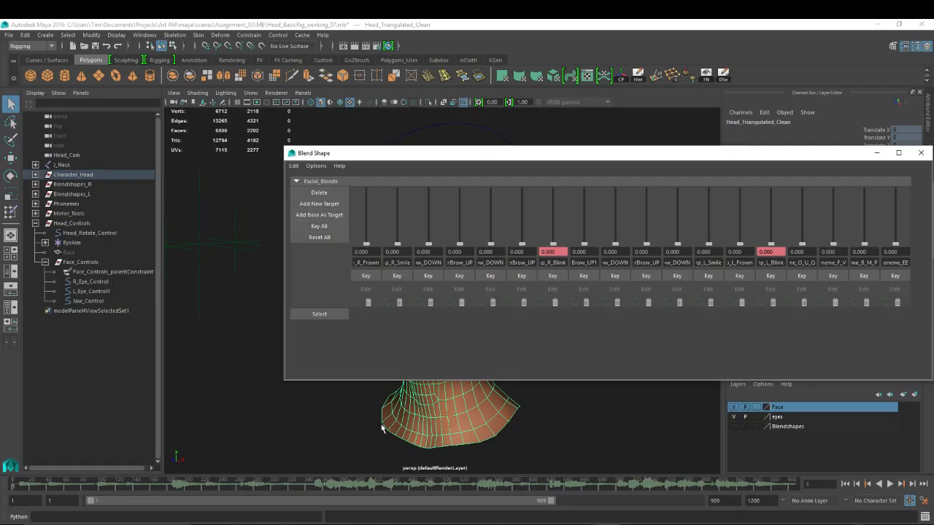
left_click_drag(555, 157, 567, 159)
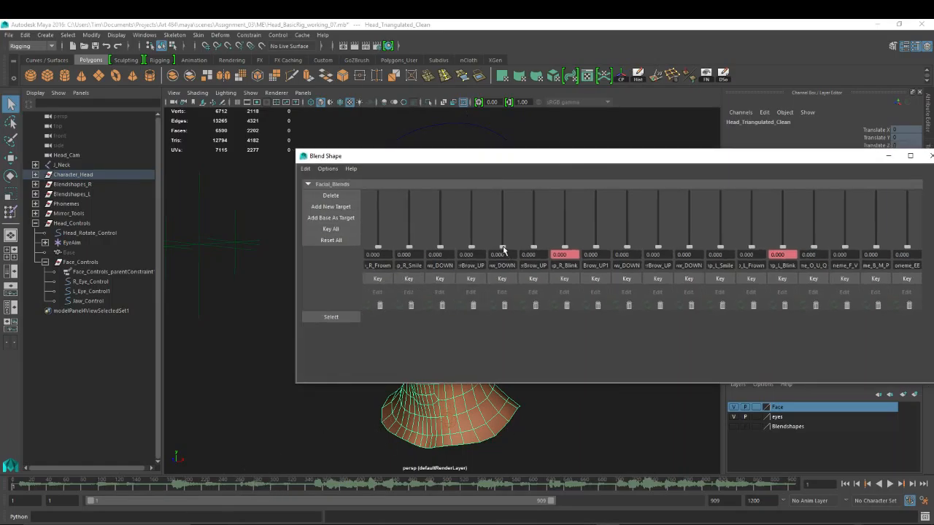
Step: Key the right inner brow down blend at 0.294 on frame 1 and at 0 on frame 56
left_click_drag(502, 249, 502, 230)
left_click(502, 279)
left_click_drag(32, 487, 64, 489)
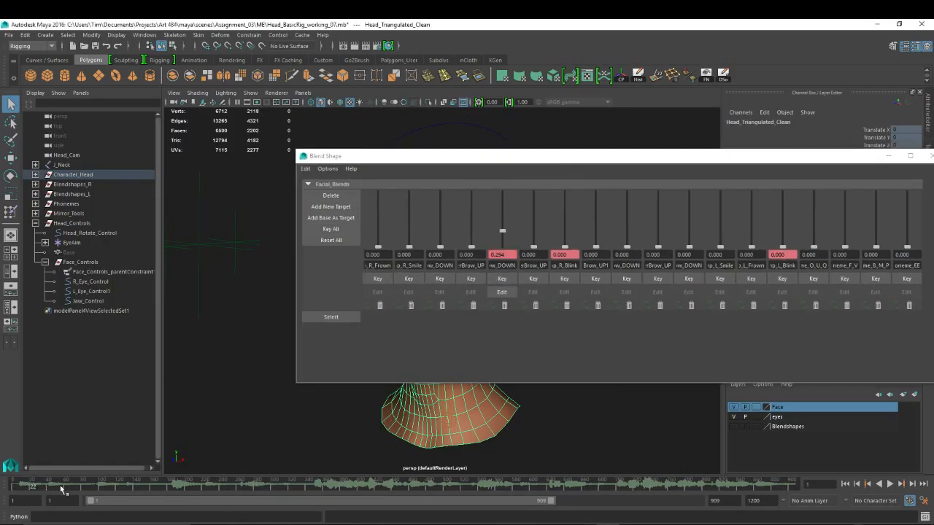
left_click_drag(502, 230, 502, 249)
left_click(502, 278)
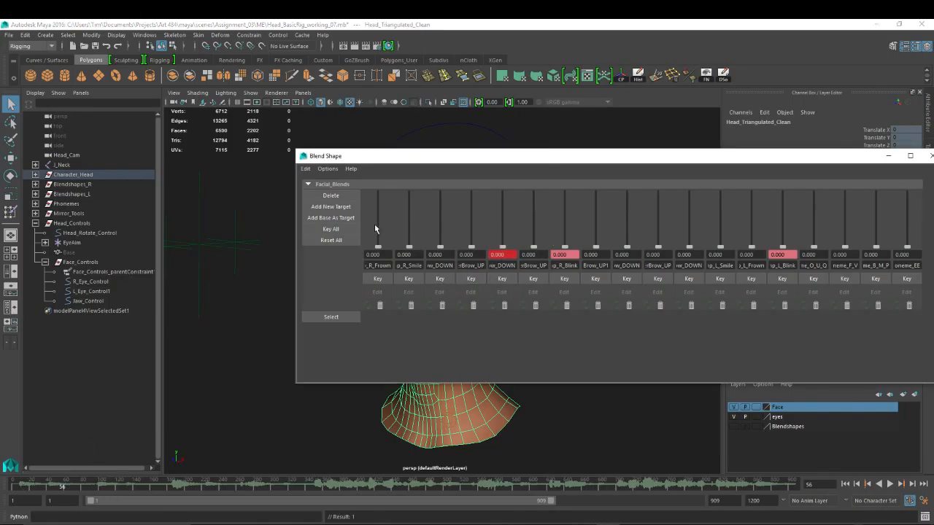
Step: Undo the right inner brow down keyframes and slider changes
left_click_drag(572, 156, 517, 155)
key("ctrl+z")
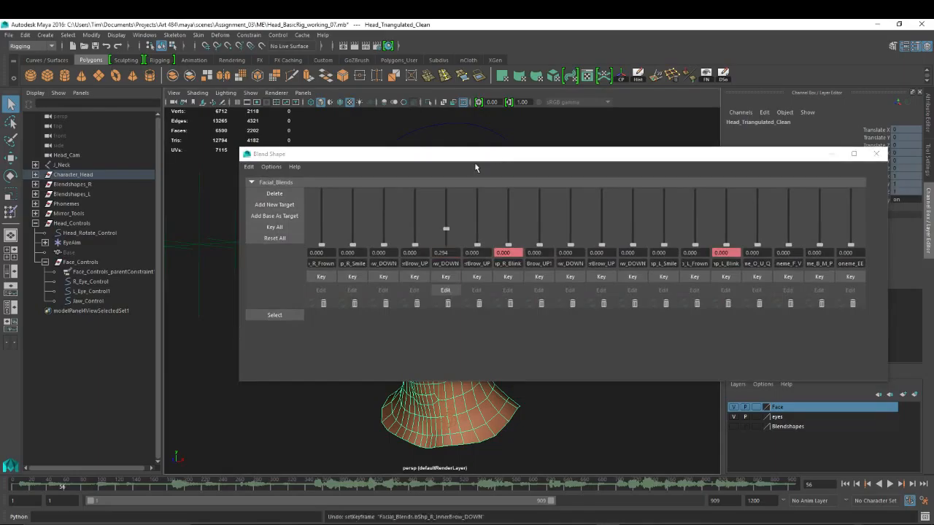
key("ctrl+z")
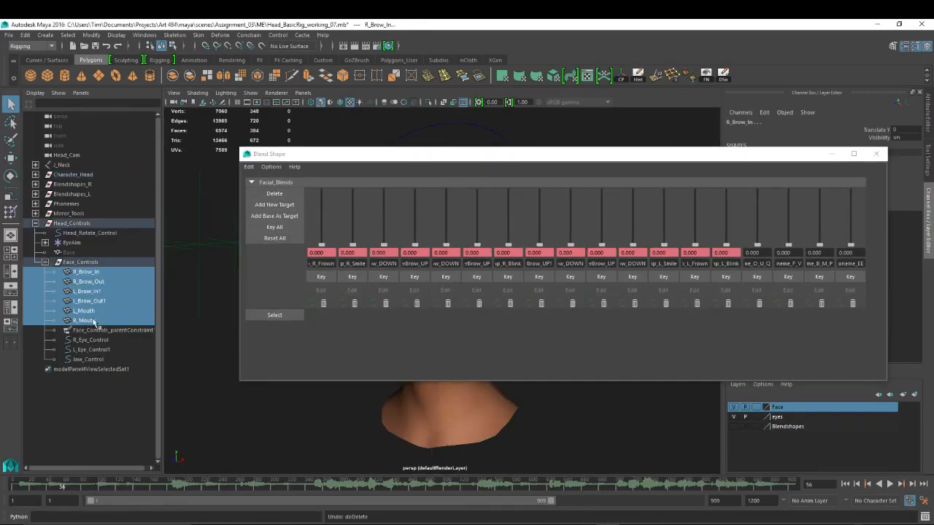
left_click(76, 262)
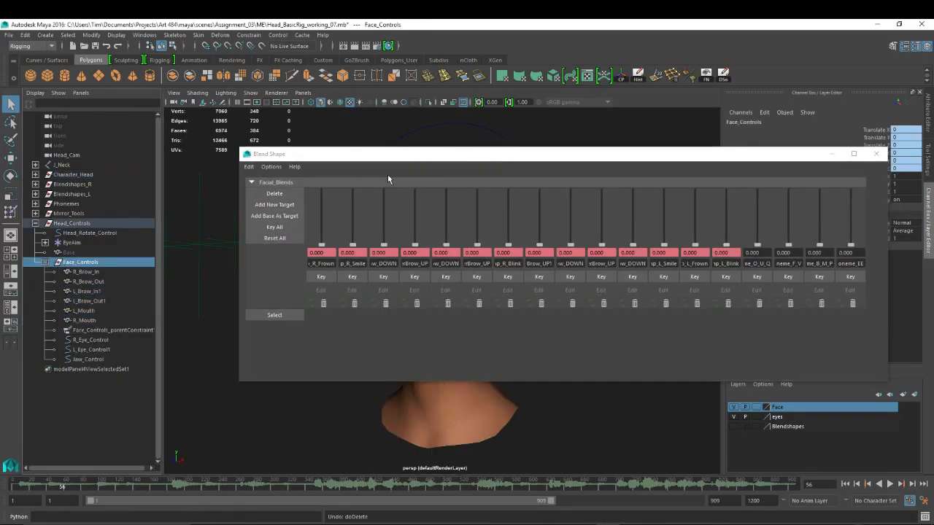
key("ctrl+z")
key("ctrl+z")
key("ctrl+z")
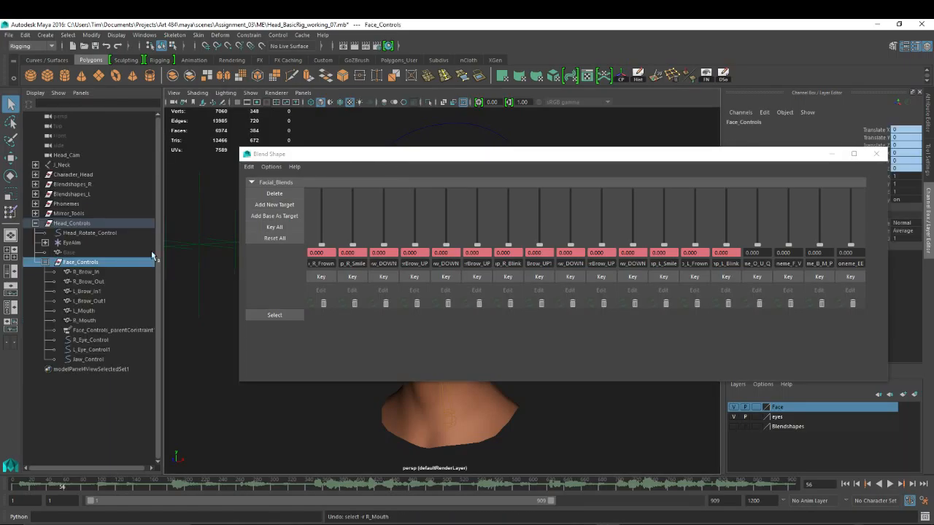
Step: Delete the six brow and mouth controls, R_Brow_In through R_Mouth, from Face_Controls and clear the Blend Shape window from the viewport
left_click(82, 272)
left_click(79, 321, "shift")
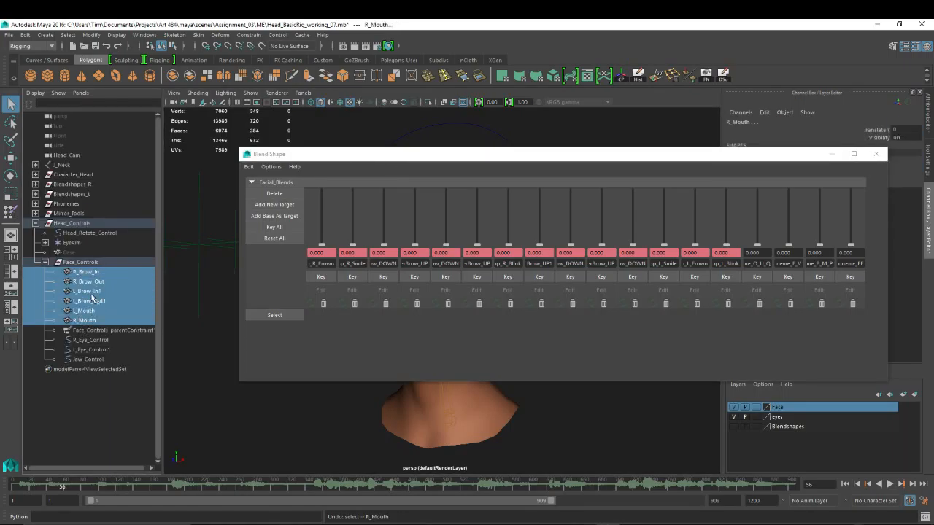
key("Delete")
left_click_drag(387, 156, 933, 156)
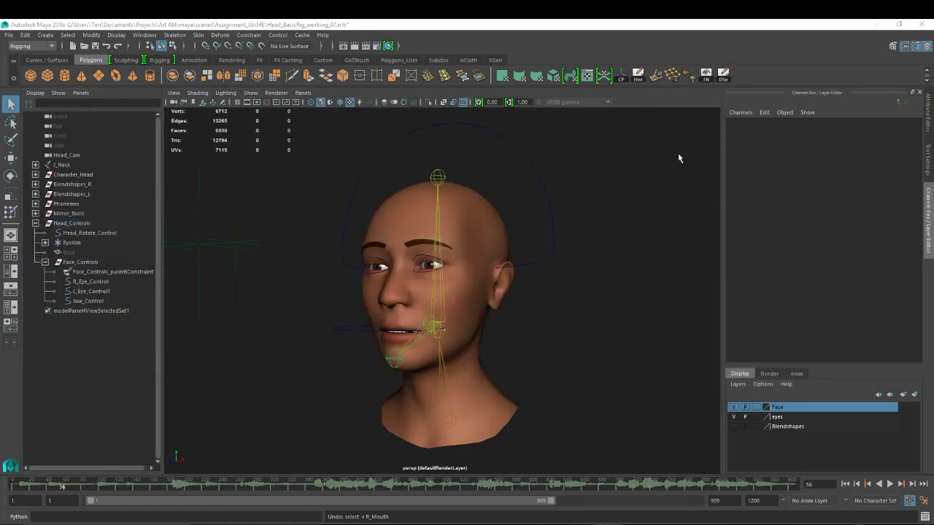
Step: Create a polygon sphere with 10 axis subdivisions and 10 height subdivisions
left_click_drag(486, 228, 489, 222, "alt")
middle_click_drag(512, 364, 506, 345, "alt")
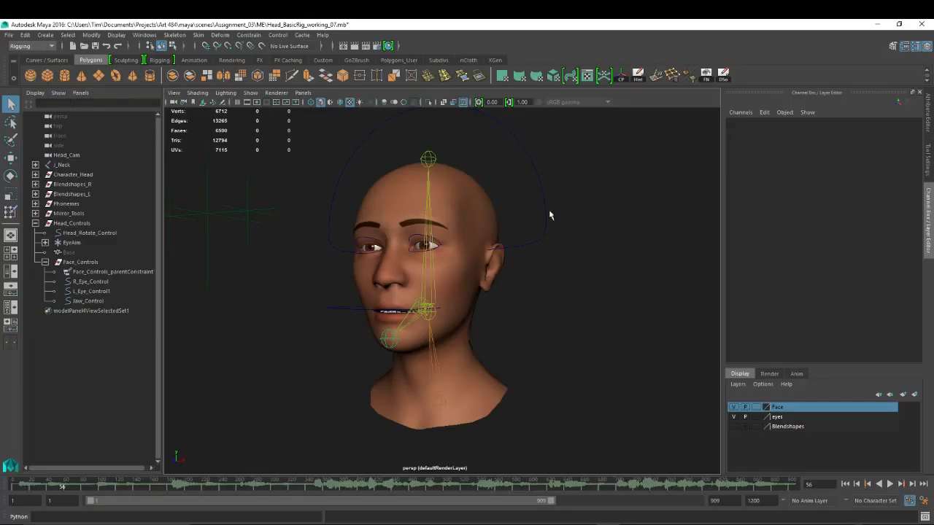
left_click_drag(438, 223, 388, 336, "alt")
left_click_drag(318, 283, 253, 161, "alt")
left_click(30, 76)
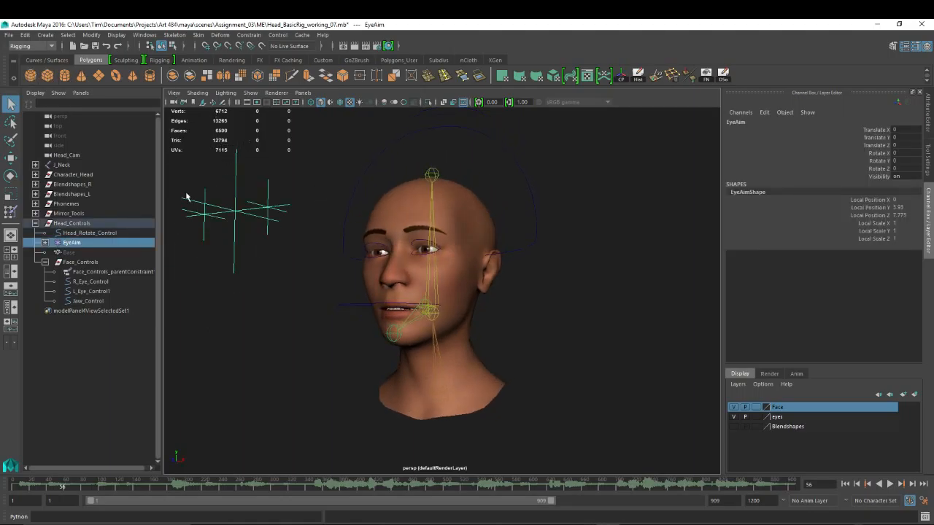
left_click_drag(472, 254, 186, 284, "alt")
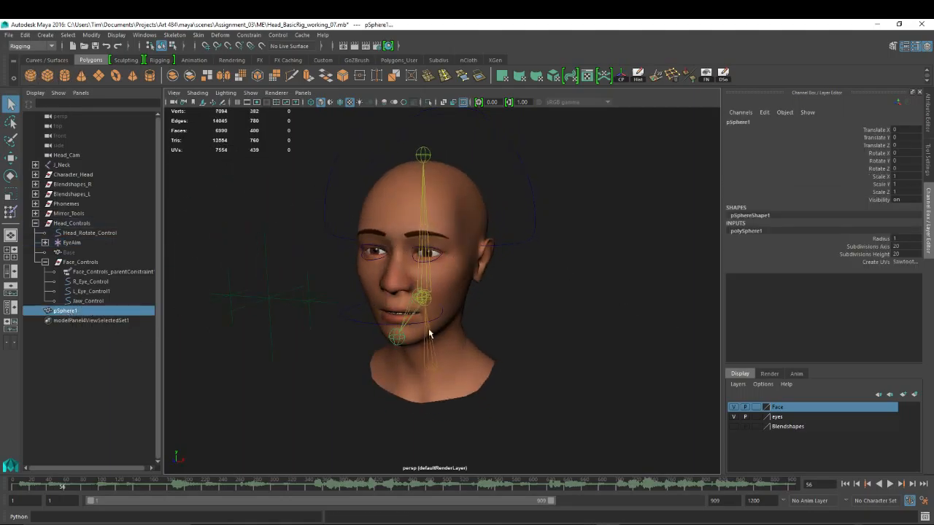
left_click_drag(904, 246, 907, 253)
middle_click_drag(907, 253, 904, 252)
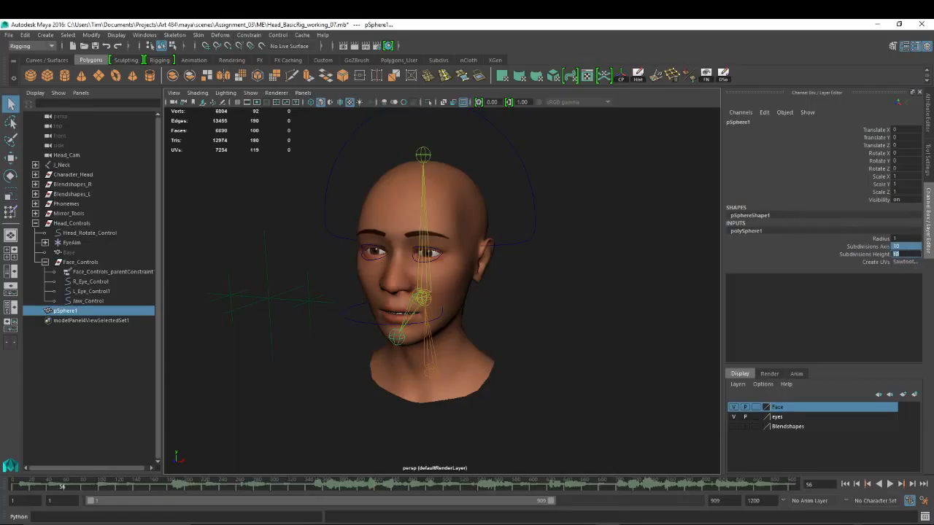
Step: Move the sphere up beside the forehead above the character's left eye, to about X 2.51, Y 10.44, Z 5.4
left_click_drag(463, 231, 510, 233, "alt")
key("w")
key("5")
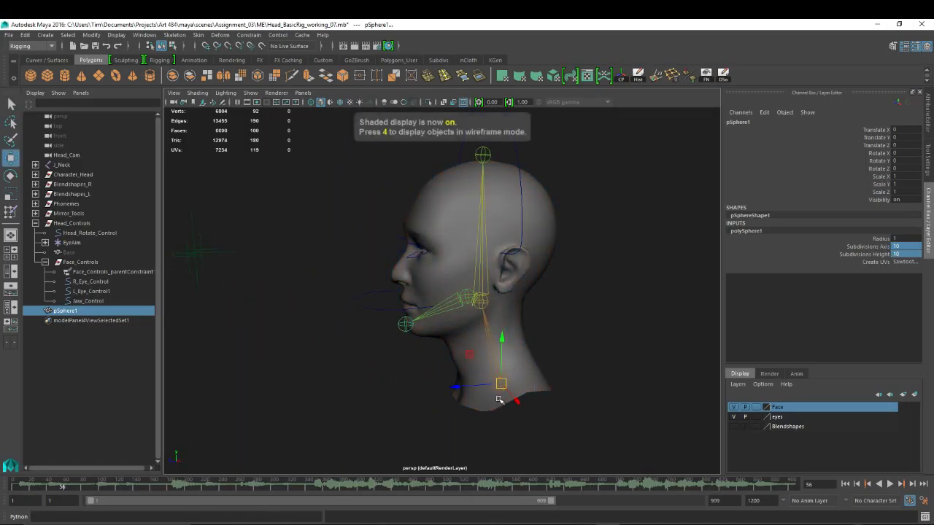
left_click_drag(502, 383, 429, 230)
left_click_drag(309, 299, 371, 265, "alt")
right_click_drag(371, 265, 528, 339, "alt")
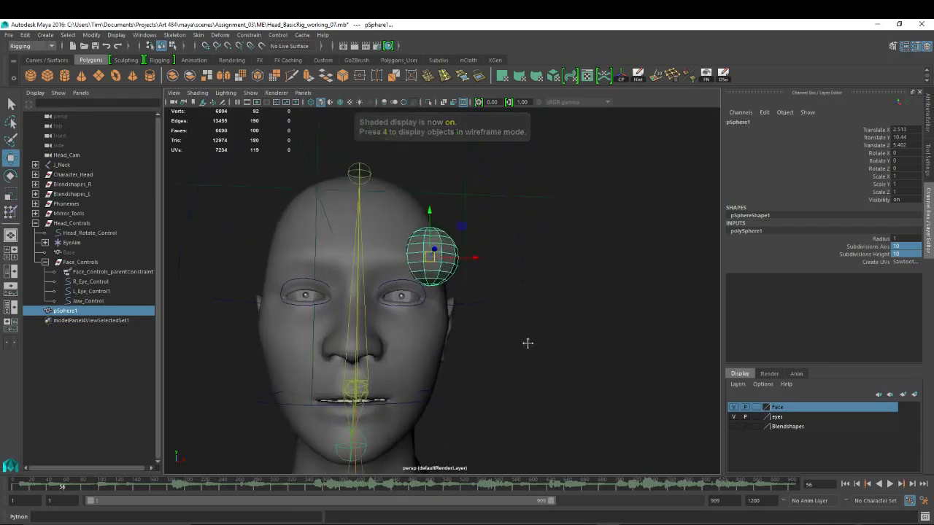
Step: Scale the sphere uniformly to about 0.337 and lower it towards the left eyebrow, to about Y 10.14
left_click_drag(503, 257, 433, 226, "alt")
key("r")
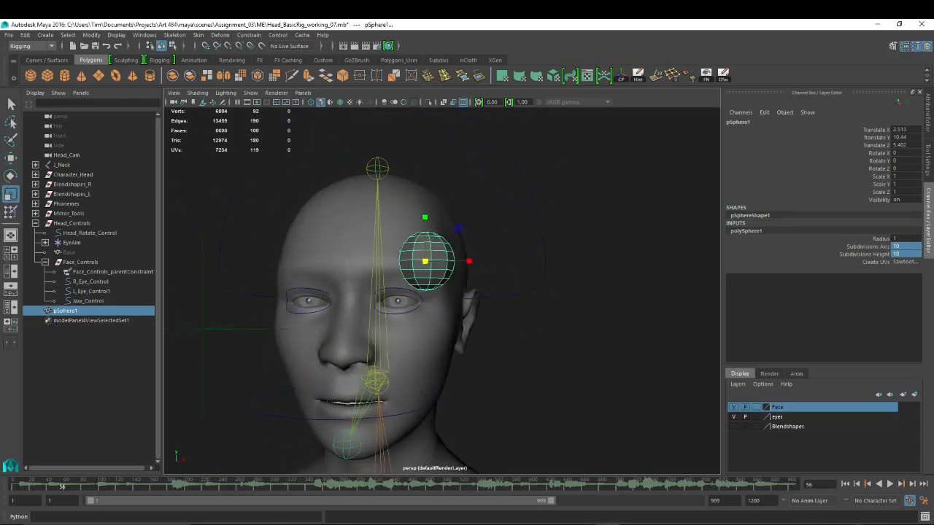
left_click_drag(426, 261, 394, 250)
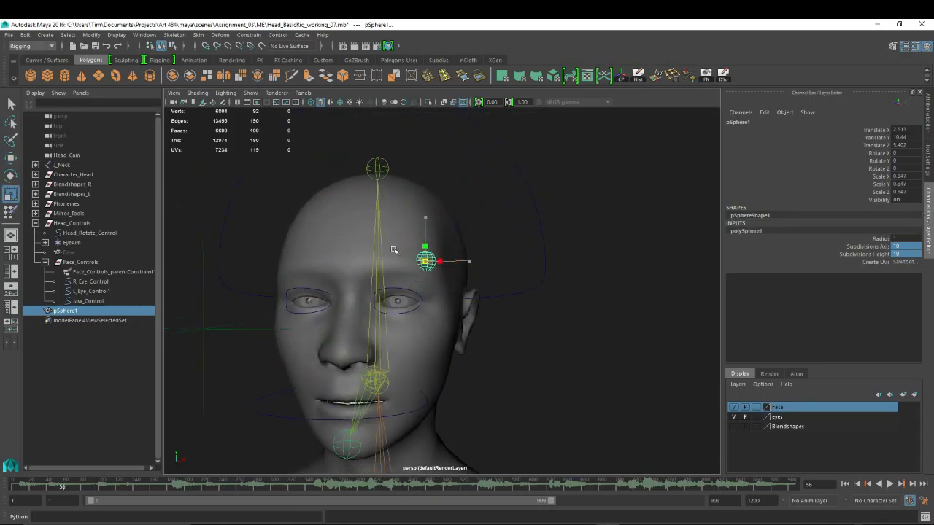
key("w")
left_click_drag(423, 204, 424, 224)
Step: Fine-tune the sphere's placement at the outer end of the left eyebrow, to about Y 10.06, with textured display on
left_click_drag(459, 285, 423, 296, "alt")
scroll(435, 288, "up", 3)
key("4")
key("r")
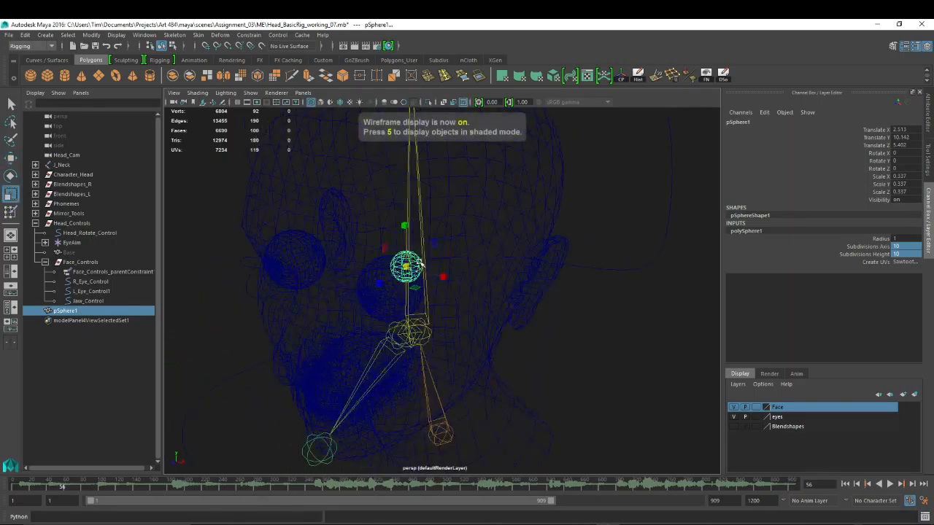
key("5")
left_click_drag(419, 306, 385, 312, "alt")
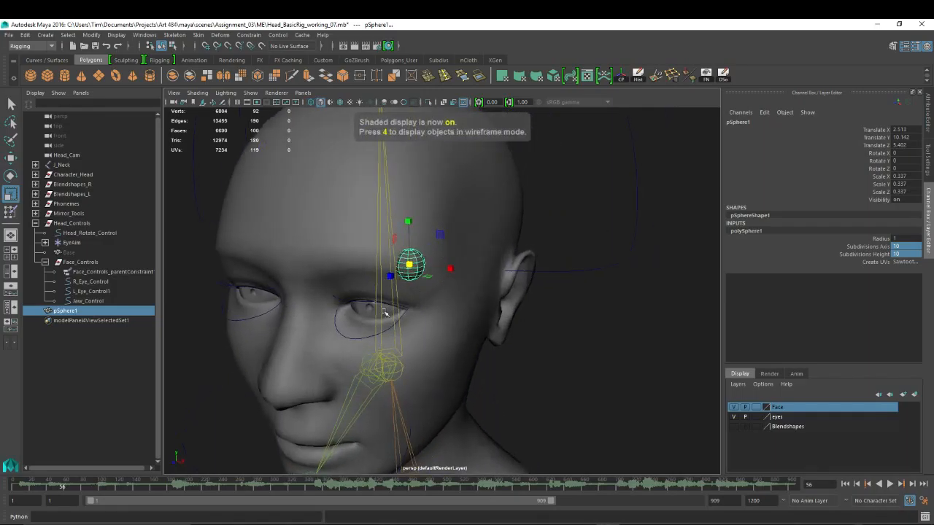
key("6")
mouse_move(411, 265)
left_mouse_down("alt")
mouse_move(417, 251)
mouse_move(394, 260)
mouse_move(405, 262)
mouse_move(332, 263)
mouse_move(488, 328)
left_mouse_up("alt")
key("w")
Step: Duplicate the brow sphere and place the copy at the inner end of the left eyebrow, at about X 0.71, Z 6.19
key("ctrl+d")
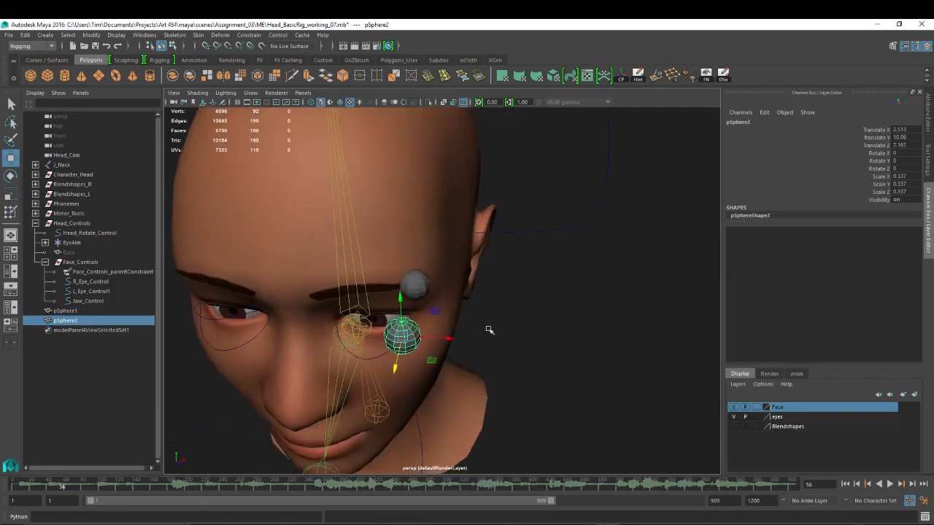
left_click_drag(405, 328, 312, 319)
left_click_drag(291, 360, 292, 320)
left_click_drag(322, 391, 350, 327, "alt")
left_click_drag(490, 351, 386, 339, "alt")
Step: Duplicate the inner brow sphere and place the copy at the left mouth corner, at about X 1.71, Y 5.68
key("ctrl+d")
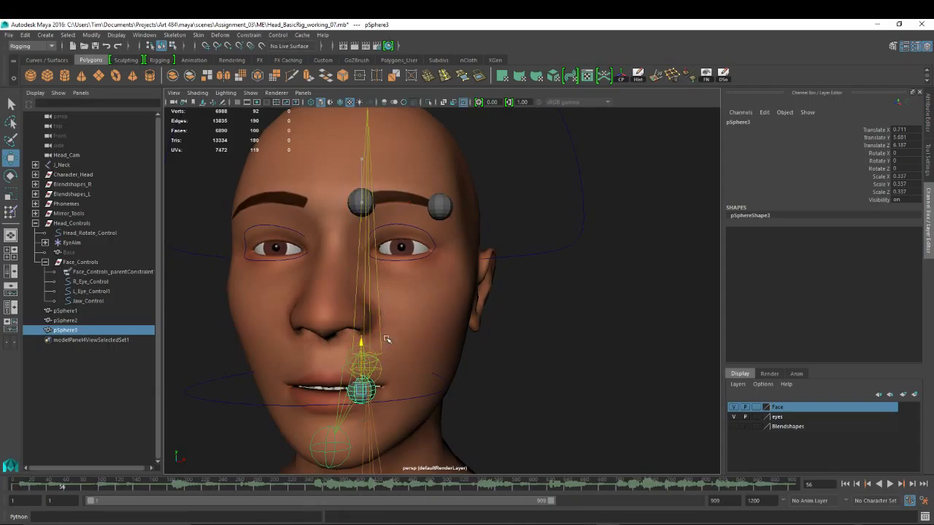
left_click_drag(414, 391, 485, 394)
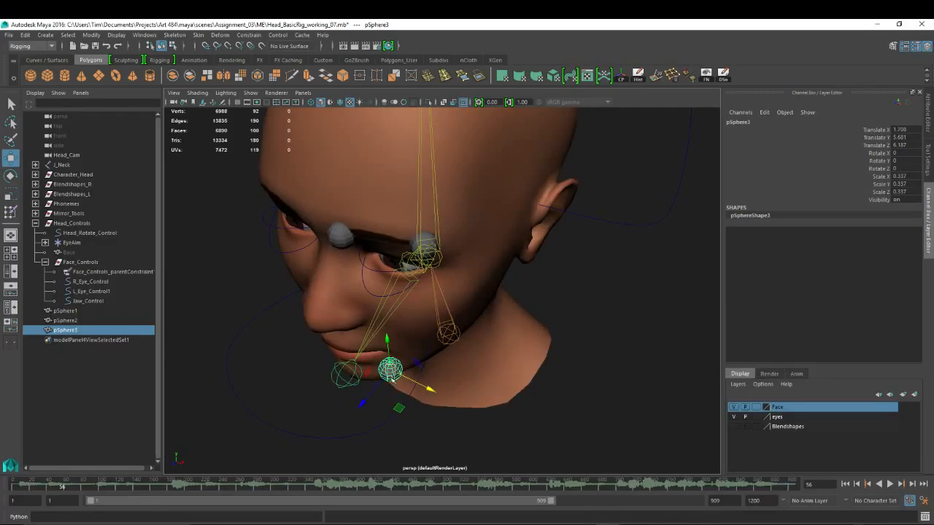
left_click_drag(364, 407, 368, 401)
left_click_drag(425, 308, 406, 333, "alt")
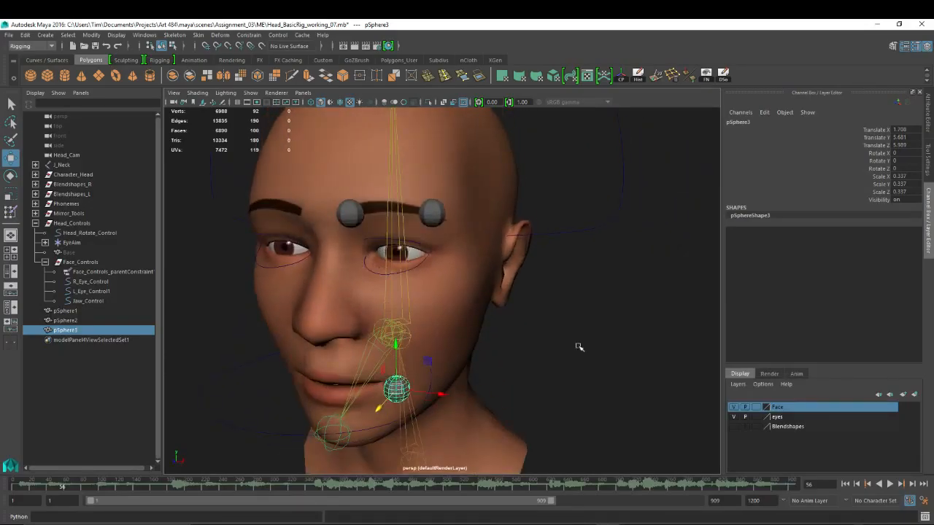
left_click_drag(580, 347, 471, 268, "alt")
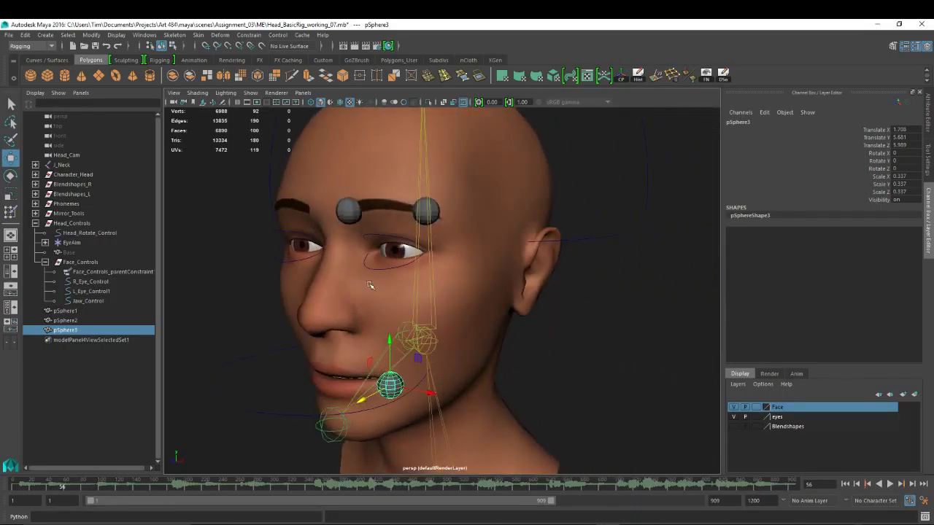
Step: Select the two brow spheres together with the mouth sphere and scale them uniformly to about 0.283
left_click_drag(370, 285, 437, 275, "alt")
left_click(440, 208, "shift")
left_click(362, 199, "shift")
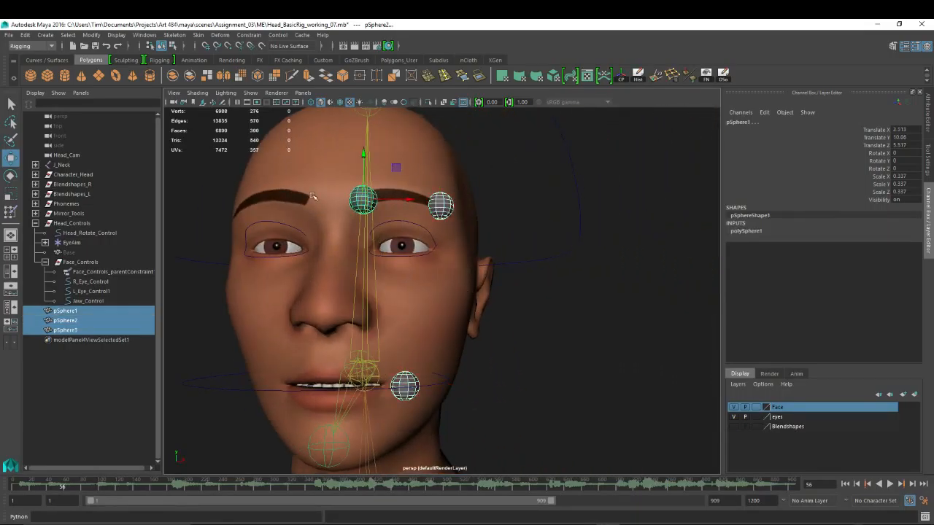
key("r")
left_click_drag(370, 200, 357, 203)
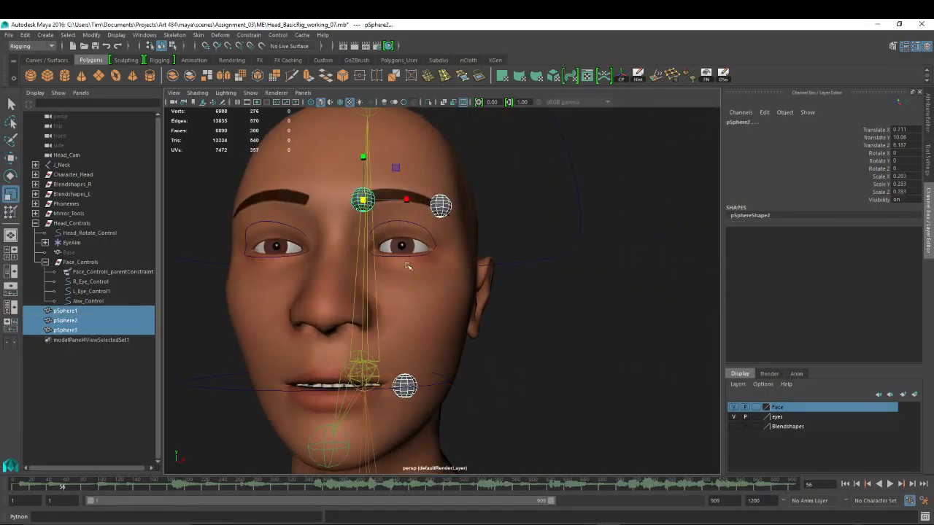
Step: Rename the sphere at the outer end of the left eyebrow to ctrl_L_outerBrow
left_click_drag(453, 200, 464, 210, "alt")
left_click(450, 206)
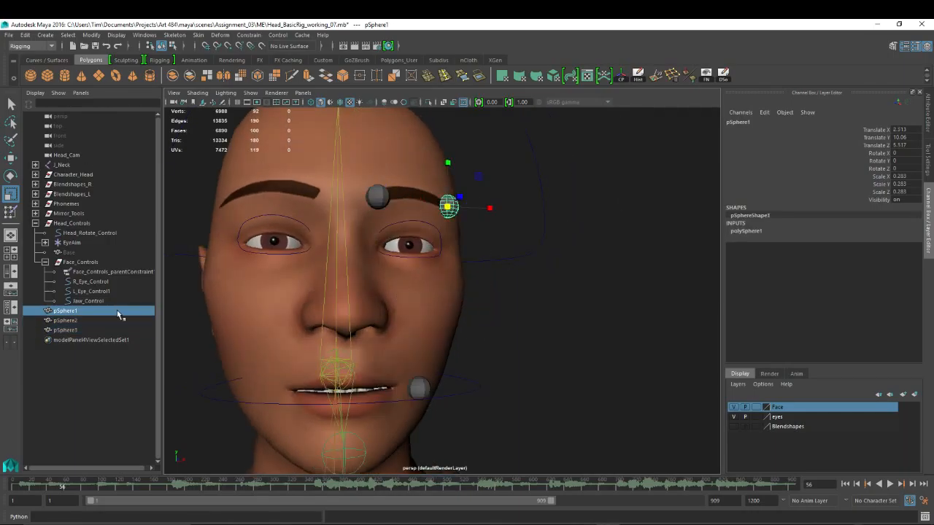
double_click(66, 310)
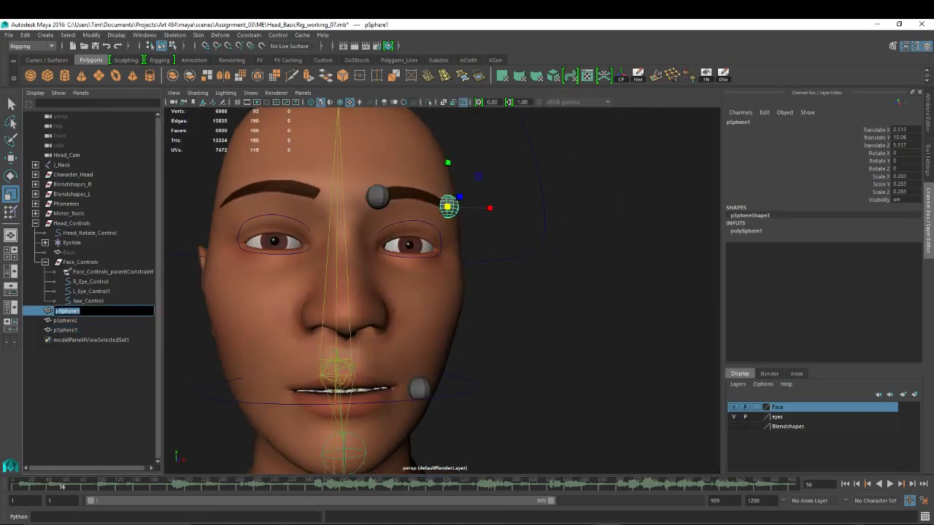
type("rl_L_outer")
type("Brow")
key("Return")
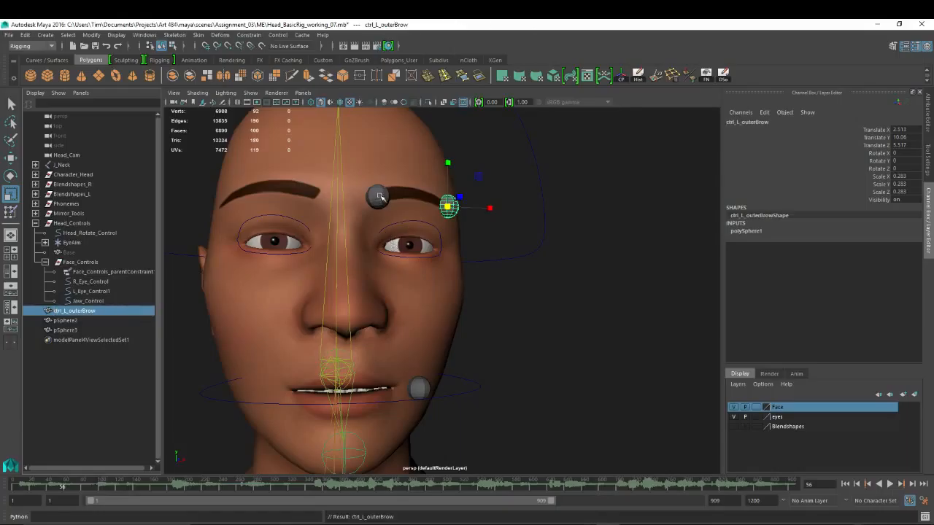
Step: Rename the sphere at the inner end of the left eyebrow to ctrl_L_innerBrow
left_click(379, 195)
double_click(65, 321)
type("ctrl_L")
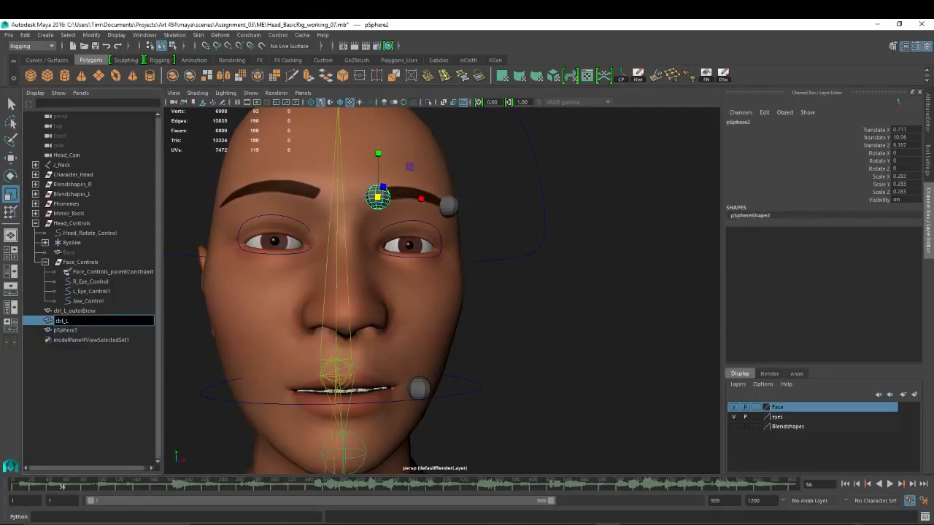
type("_innerBrow")
key("Return")
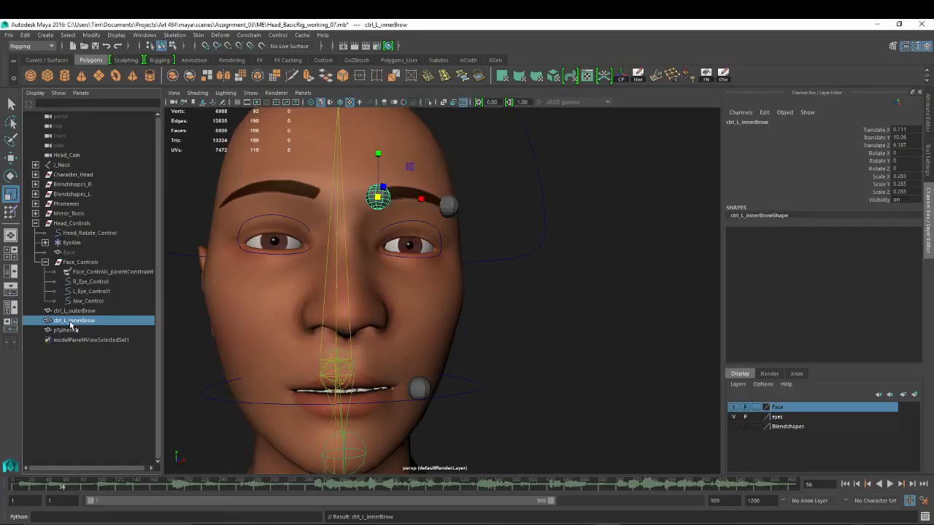
Step: Rename the sphere at the left mouth corner to ctrl_L_mouth and dismiss the desktop notifications
left_click(421, 390)
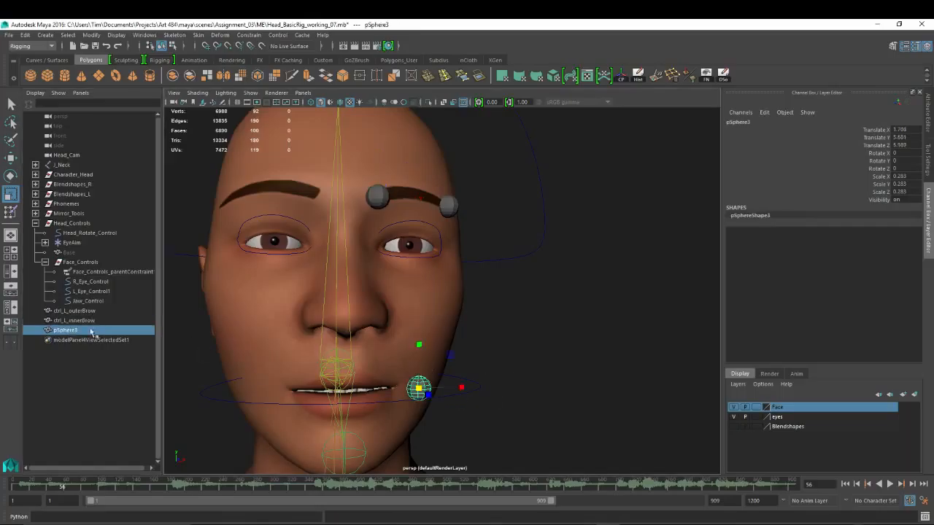
double_click(67, 330)
type("ctrl")
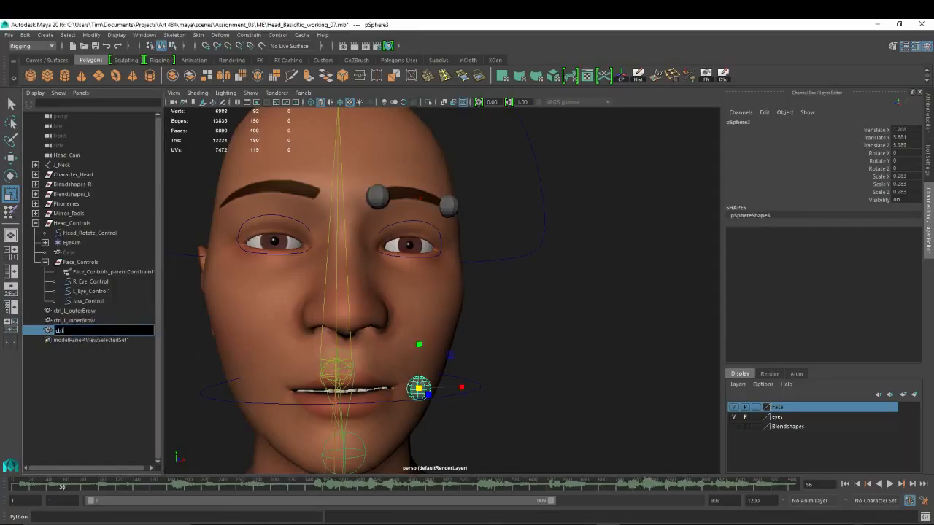
type("_L_mouth")
key("Return")
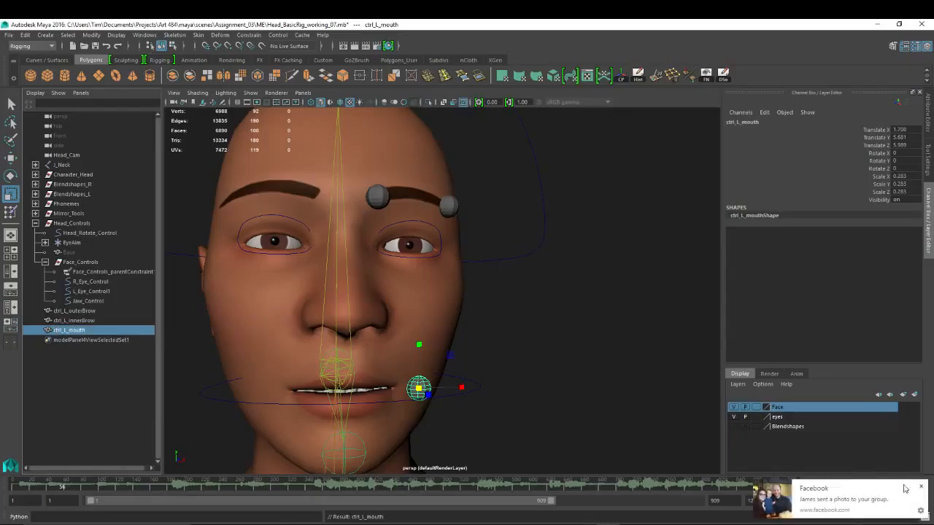
left_click(921, 487)
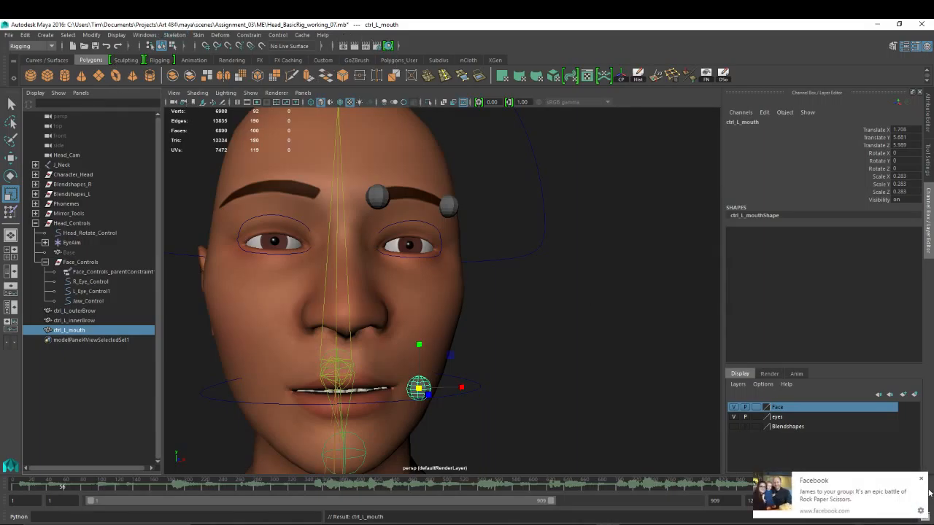
left_click(921, 479)
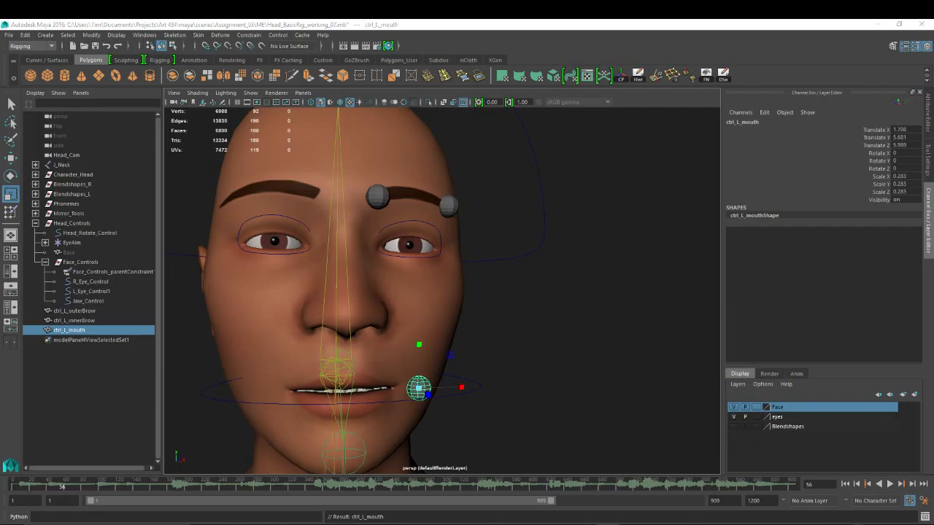
Step: Bring the Hypershade into view beside the head and pick the green Mouth_Controls material
left_click_drag(932, 72, 651, 66)
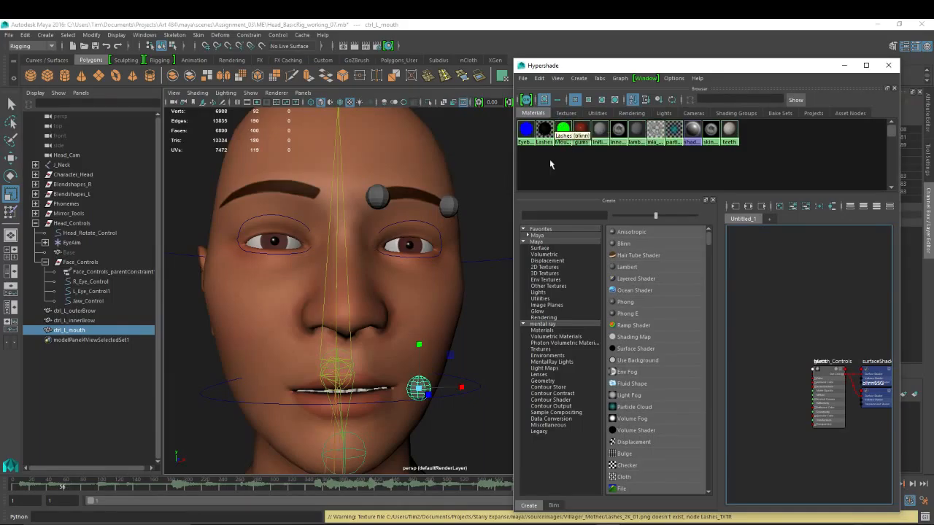
left_click(567, 135)
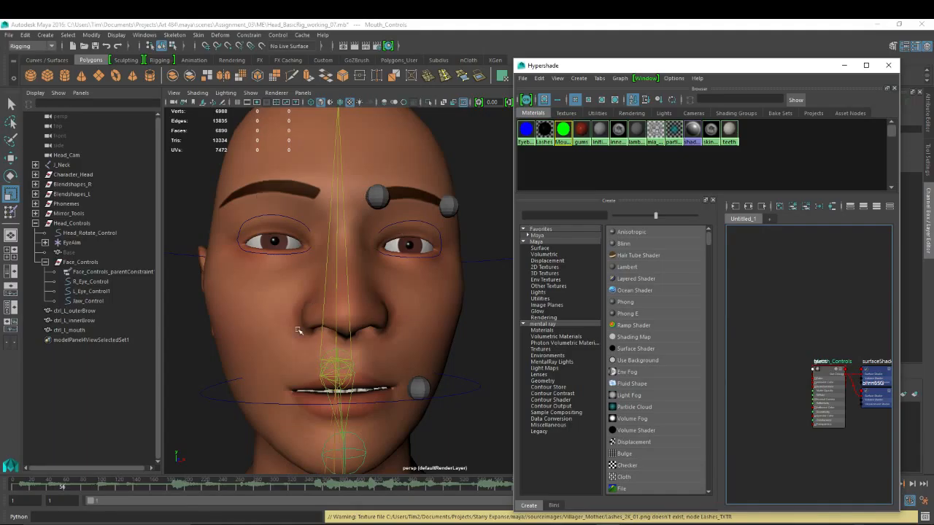
left_click_drag(446, 295, 362, 360, "alt")
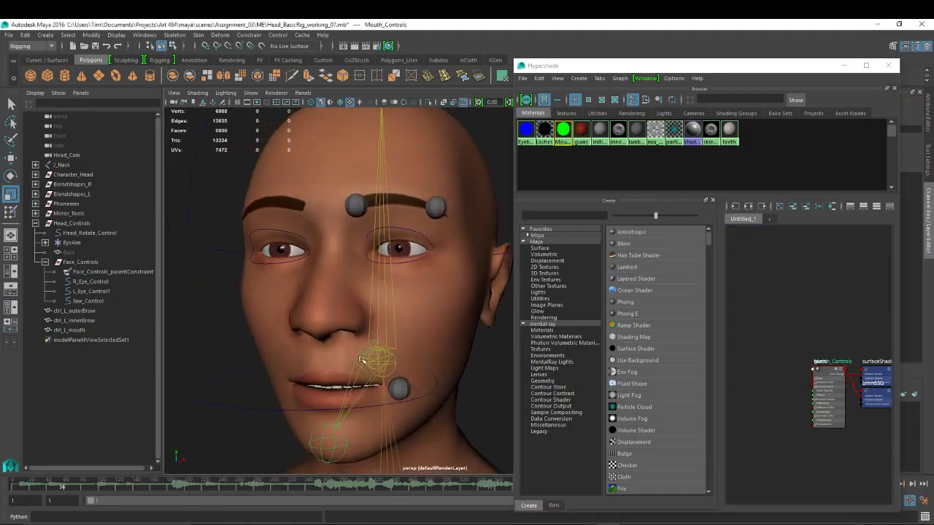
middle_click_drag(421, 274, 417, 277, "alt")
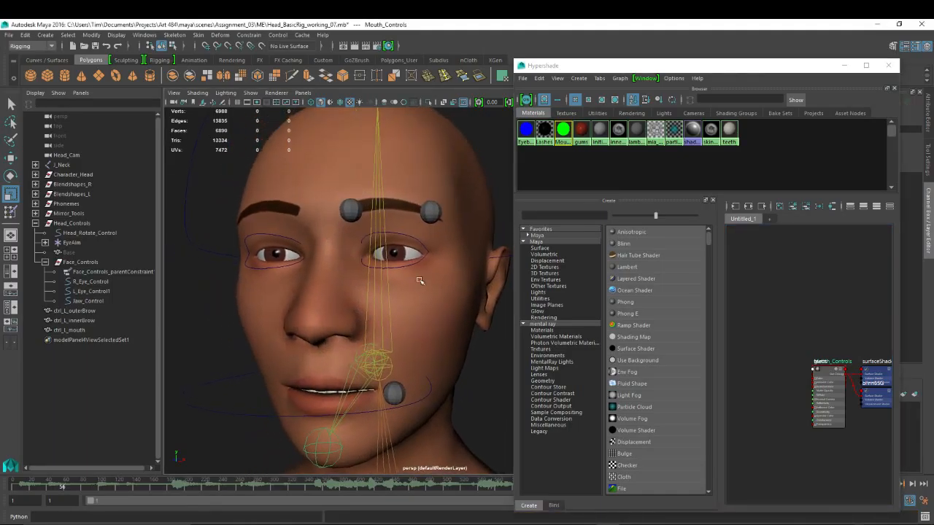
Step: Hide NURBS curves and joints in the perspective view so only the head and control spheres are shown
left_click(250, 92)
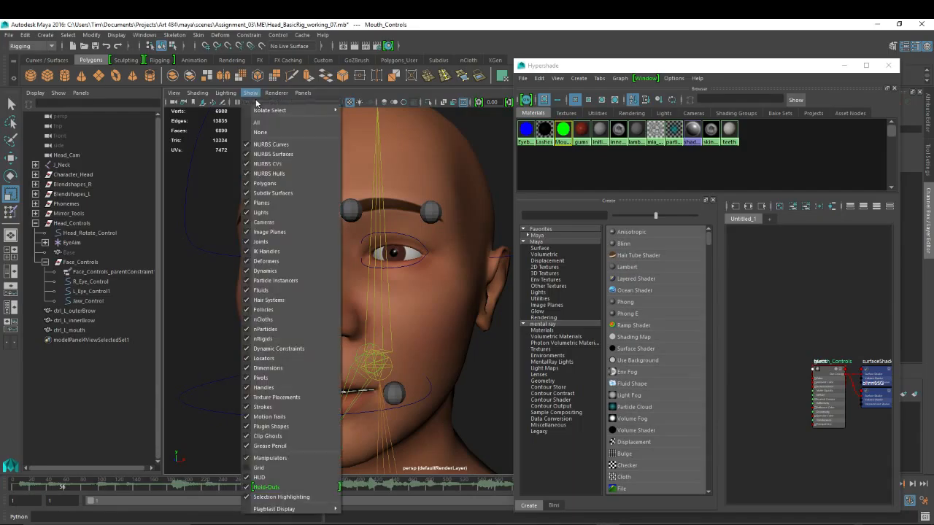
left_click(271, 154)
left_click(251, 92)
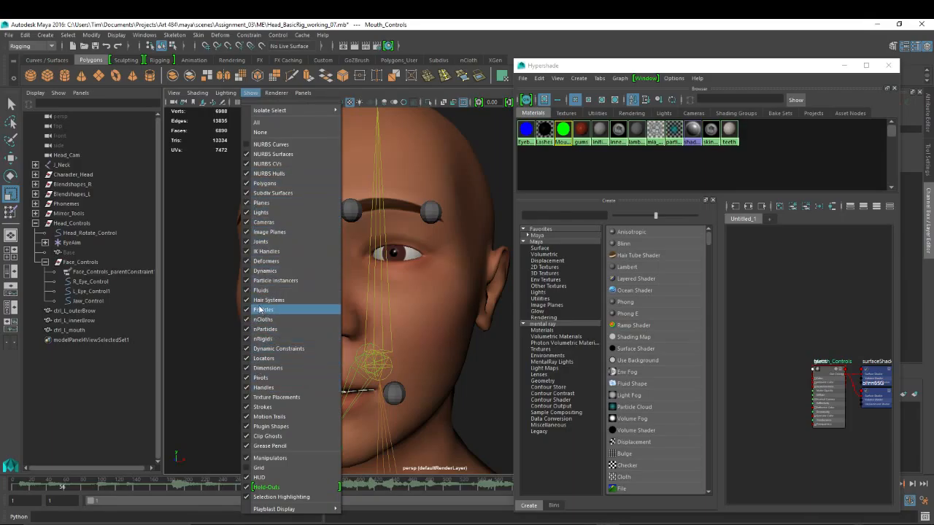
left_click(245, 241)
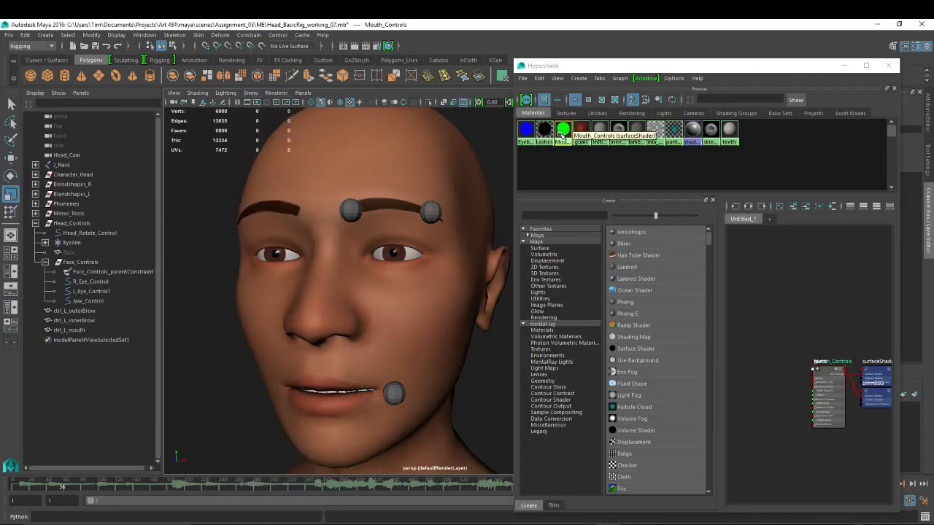
Step: Assign the green Mouth_Controls material to the sphere at the left mouth corner
left_click(397, 393)
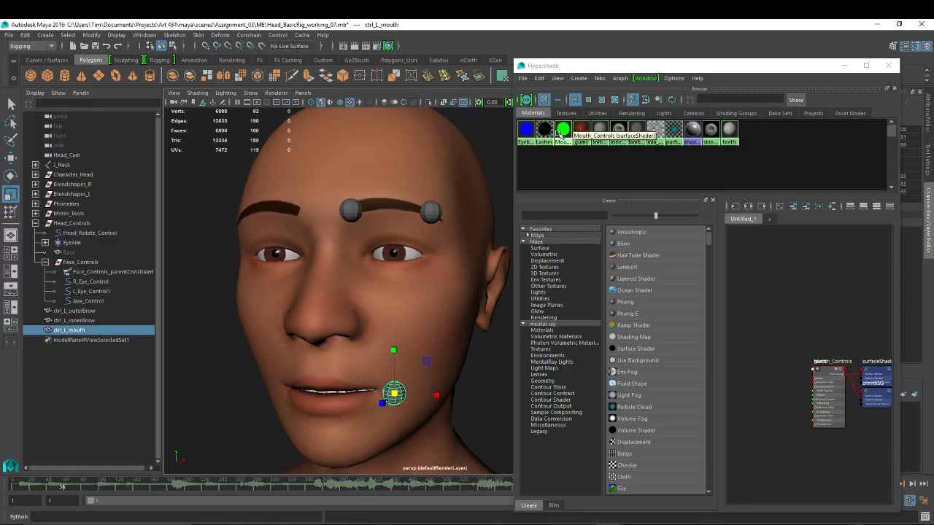
right_click(562, 129)
left_click(562, 108)
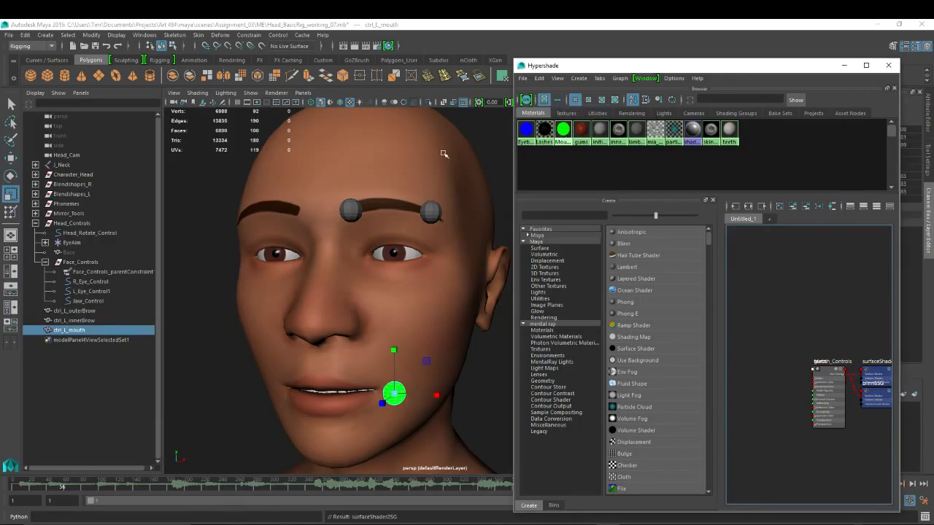
Step: Assign the blue Eyebrow_Controls material to both left eyebrow spheres and clear the selection
left_click(351, 210)
left_click(430, 211, "shift")
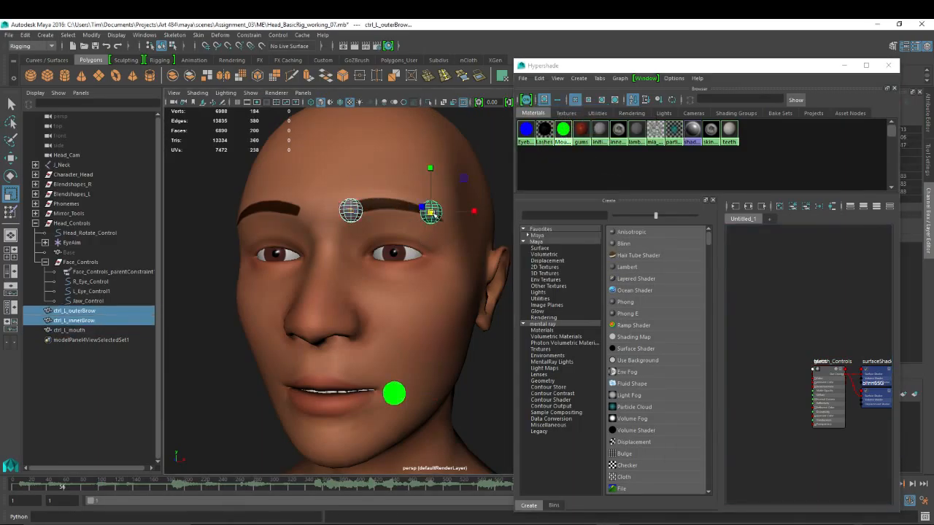
right_click(525, 130)
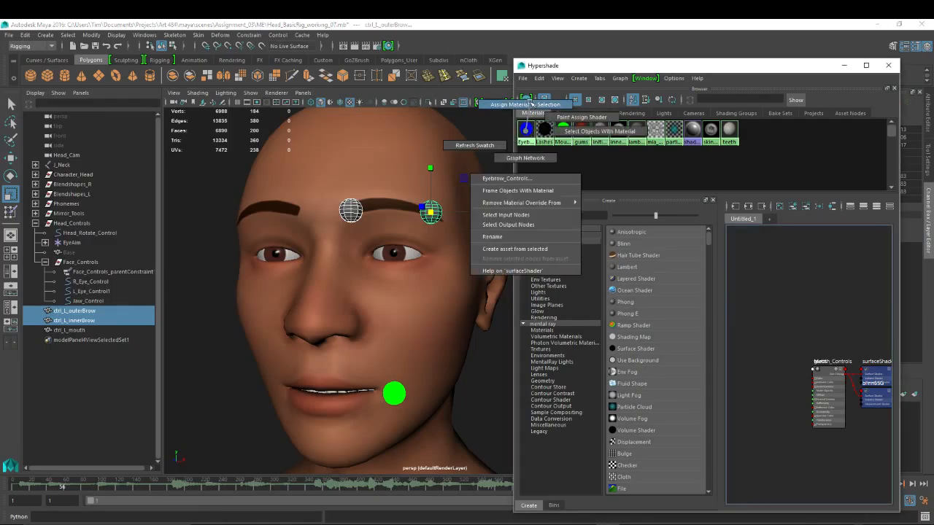
left_click(525, 109)
left_click(201, 202)
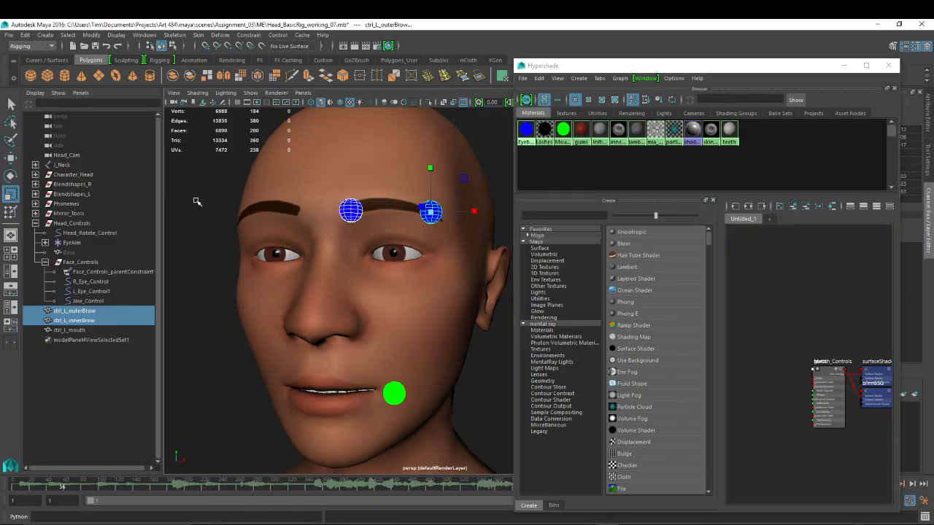
Step: Close the Hypershade and check the coloured spheres against the face from the side and from below
left_click_drag(375, 293, 389, 276, "alt")
left_click_drag(360, 205, 328, 254, "alt")
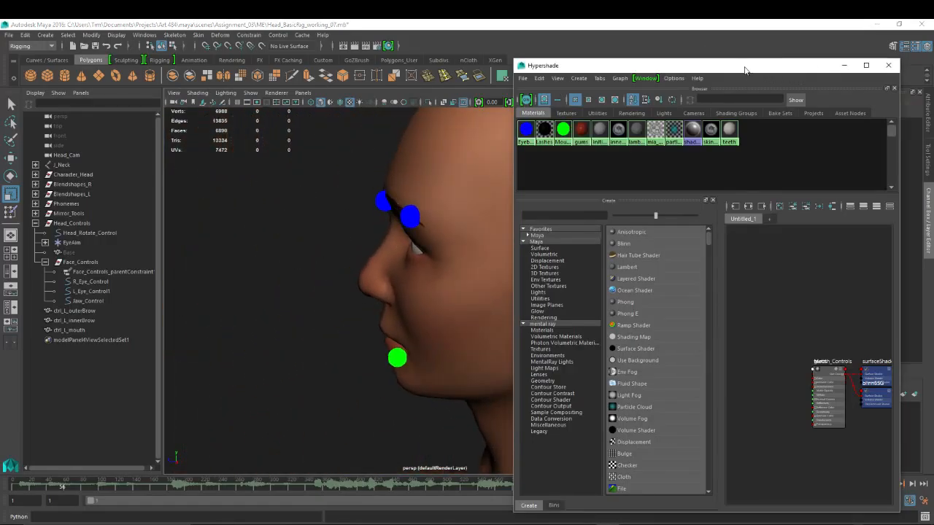
left_click(887, 64)
left_click_drag(205, 261, 362, 235, "alt")
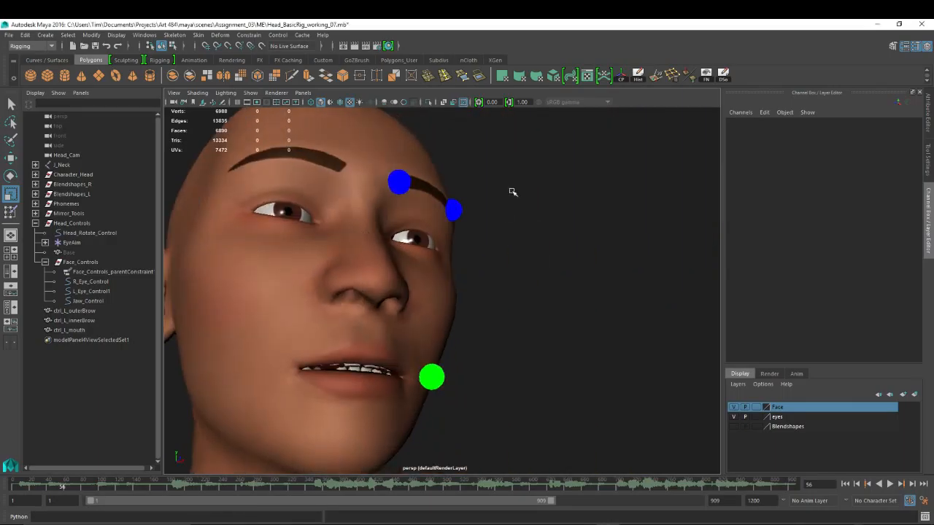
left_click_drag(511, 192, 436, 217, "alt")
Step: Turn off the outer brow sphere's render stats, including shadows, motion blur, primary visibility, smooth shading, reflections, refractions and double sided
left_click(454, 210)
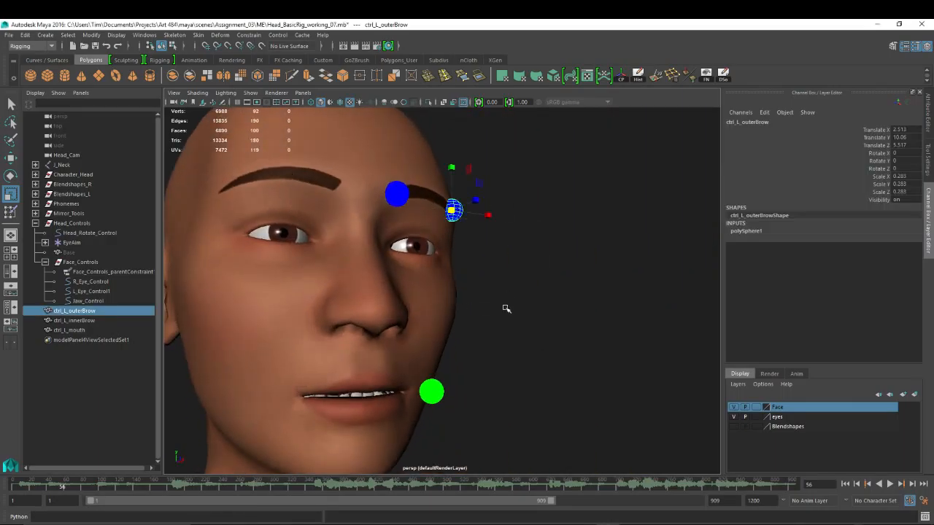
key("ctrl+a")
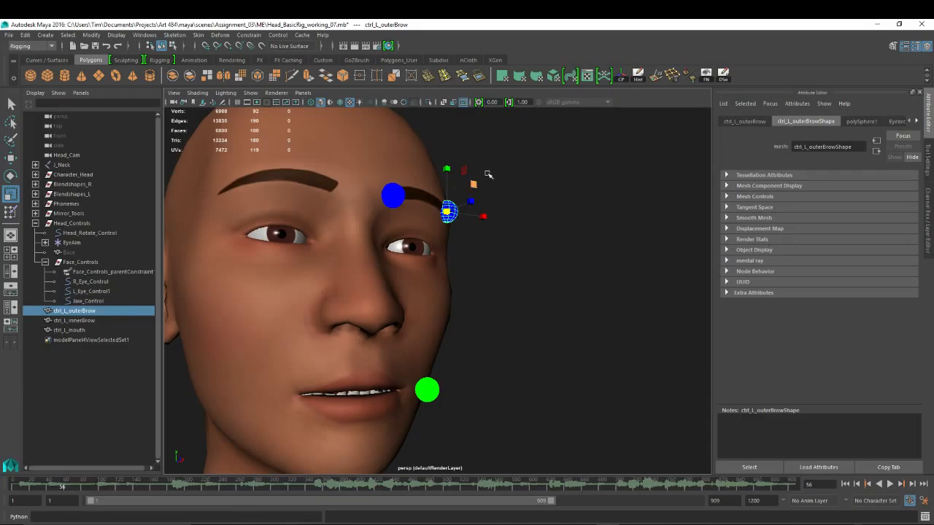
left_click_drag(556, 250, 437, 292, "alt")
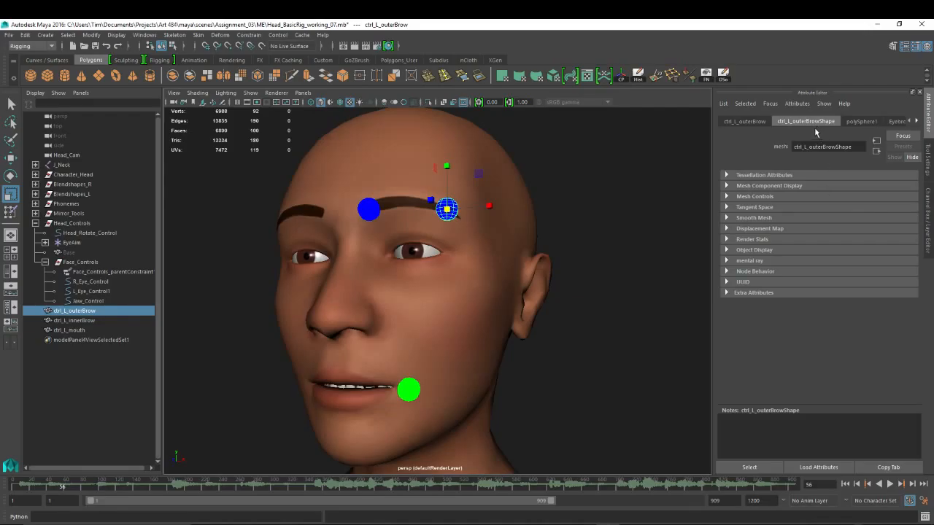
left_click(740, 240)
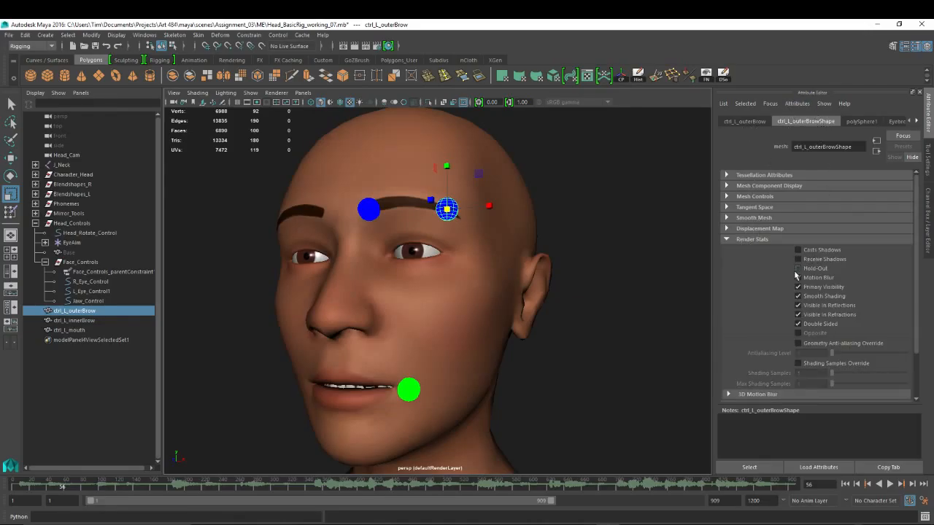
left_click(797, 277)
left_click(797, 287)
left_click(797, 296)
left_click(797, 305)
left_click(797, 314)
left_click(797, 306)
left_click(797, 323)
Step: Turn off shadow casting and receiving, motion blur, primary visibility, smooth shading, reflections and refractions for the inner brow sphere
left_click(368, 209)
left_click(797, 314)
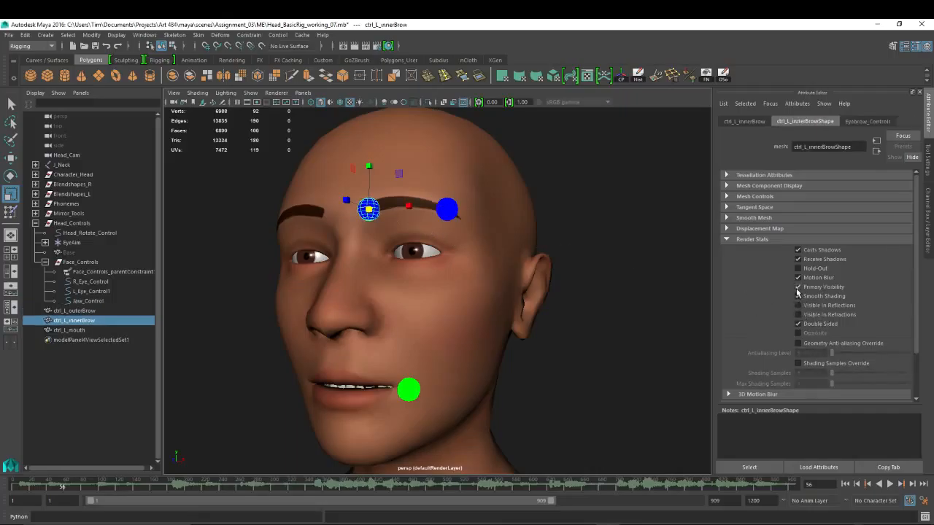
left_click(797, 305)
left_click(797, 296)
left_click(797, 286)
left_click(797, 277)
left_click(797, 259)
left_click(797, 249)
Step: Turn off every enabled render stat for the green mouth sphere, from Casts Shadows through Double Sided
left_click(408, 390)
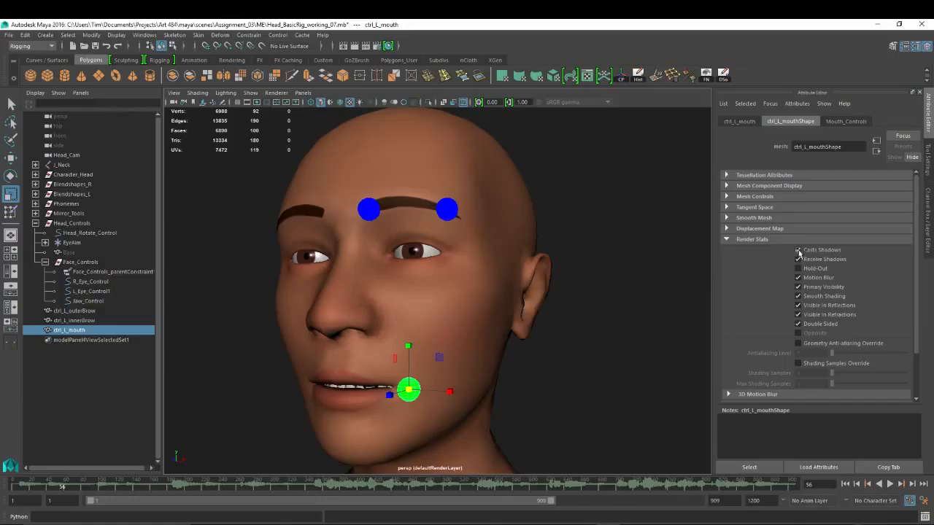
left_click(797, 249)
left_click(797, 259)
left_click(797, 277)
left_click(798, 286)
left_click(797, 296)
left_click(798, 305)
left_click(797, 314)
left_click(798, 324)
Step: Select the outer brow sphere and switch from its detailed attributes back to its transform channels
left_click(367, 209)
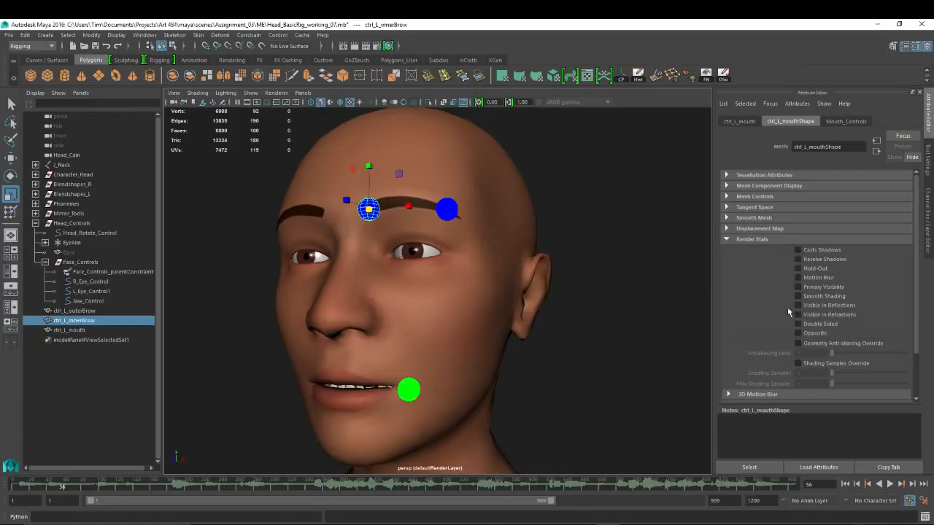
left_click_drag(450, 242, 507, 229, "alt")
left_click(457, 210)
right_click_drag(599, 276, 474, 242, "alt")
key("ctrl+a")
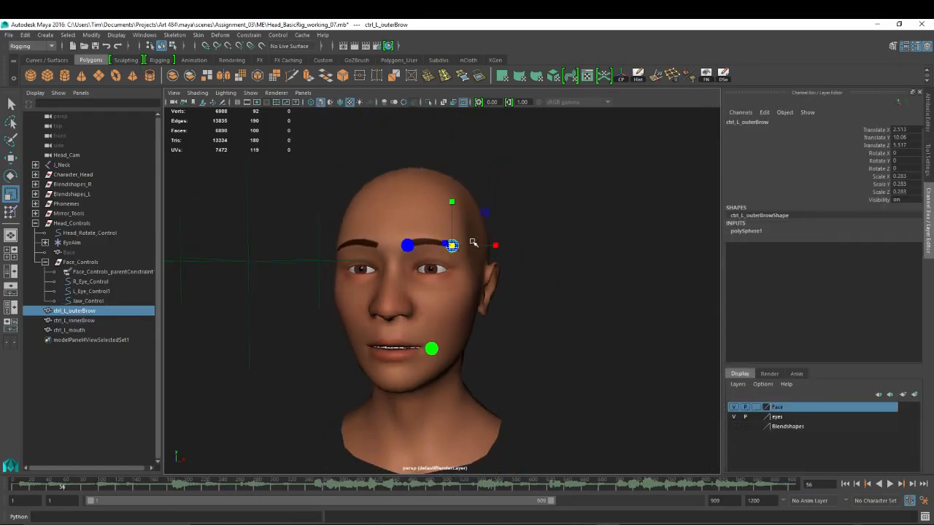
right_click_drag(338, 239, 456, 306, "alt")
left_click_drag(562, 282, 460, 255, "alt")
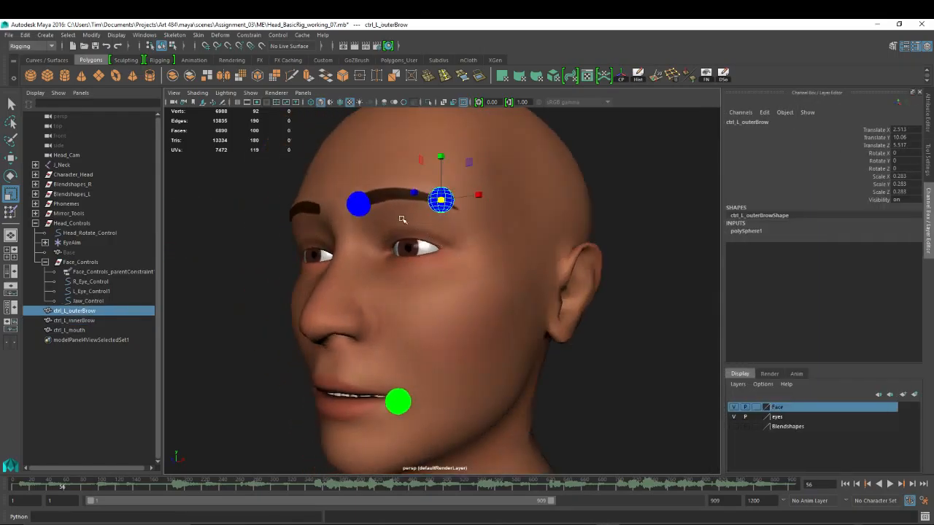
Step: Try raising the outer brow sphere above the left eyebrow to a Translate Y of about 11.07
left_click(358, 205)
left_click_drag(449, 216, 462, 207, "alt")
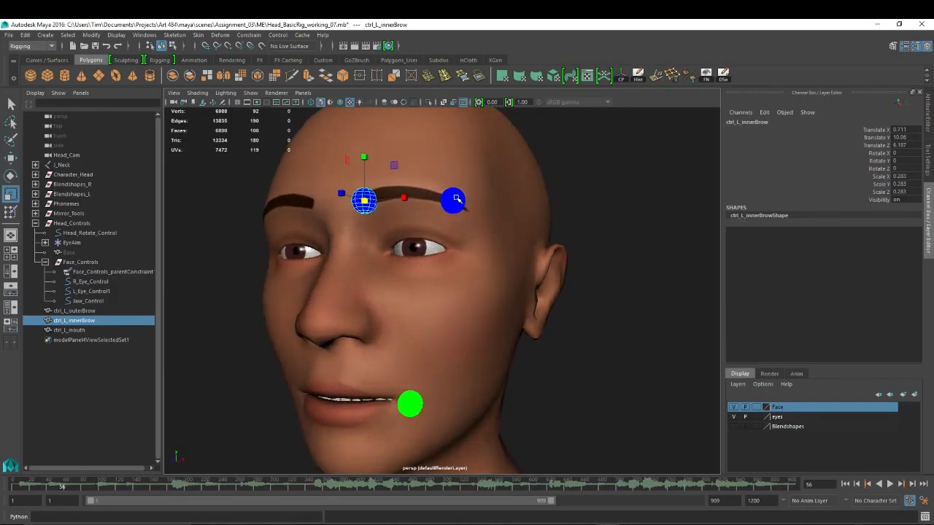
left_click(452, 200)
key("w")
left_click_drag(478, 253, 479, 263, "alt")
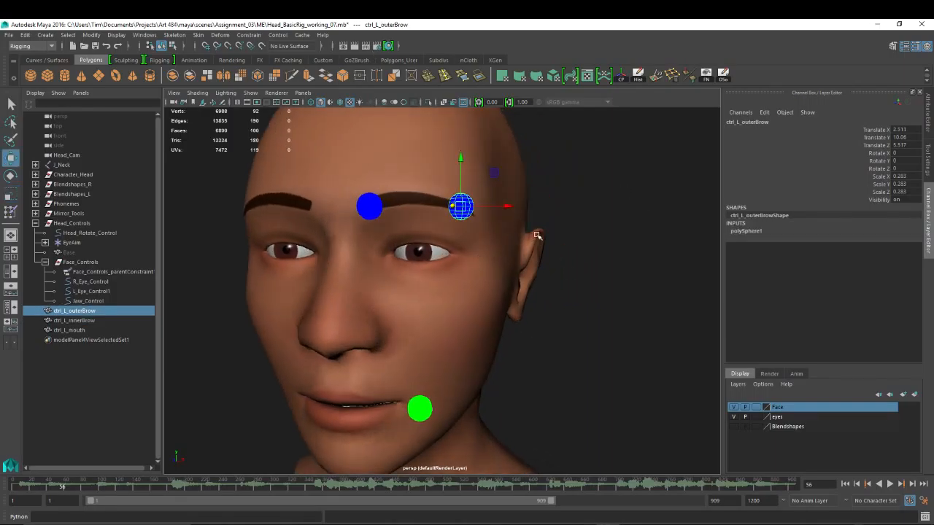
middle_click_drag(538, 234, 523, 254, "alt")
left_click_drag(447, 170, 447, 133)
Step: Try the outer brow up and down sliders of Facial_Blends in the Blend Shape editor and put the editor aside
left_click_drag(933, 130, 774, 114)
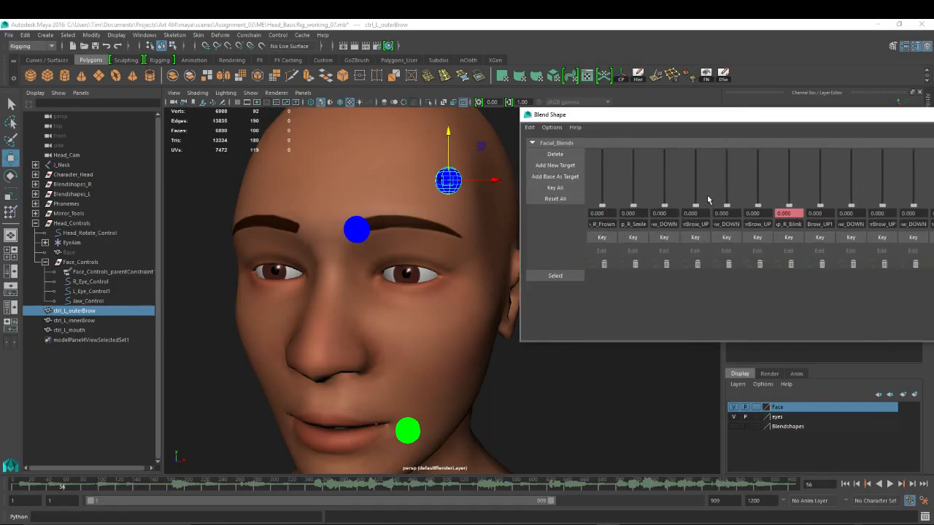
mouse_move(696, 206)
left_mouse_down()
mouse_move(696, 191)
mouse_move(697, 207)
left_mouse_up()
left_click_drag(880, 210, 819, 208)
left_click_drag(913, 206, 908, 243)
left_click_drag(853, 117, 933, 113)
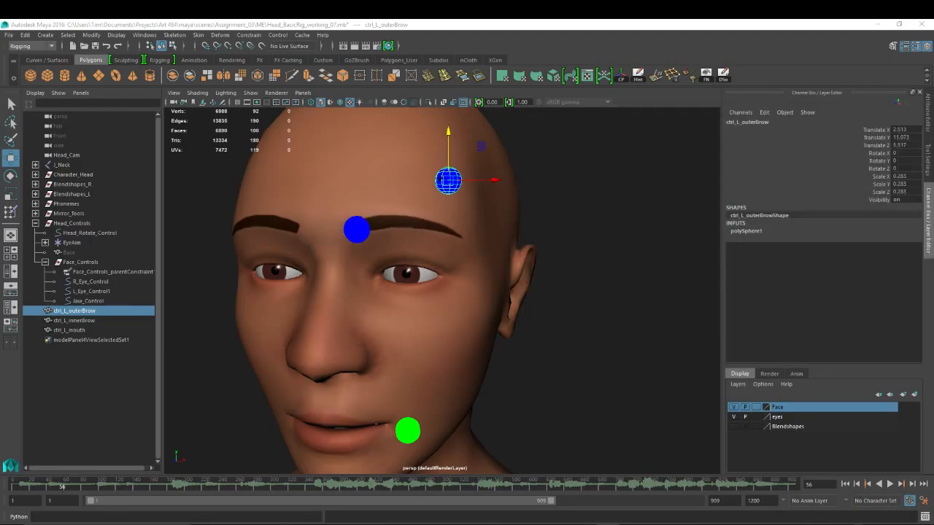
Step: Undo the blend shape slider tests and the outer brow sphere's upward move
scroll(452, 271, "down", 1)
key("ctrl+z")
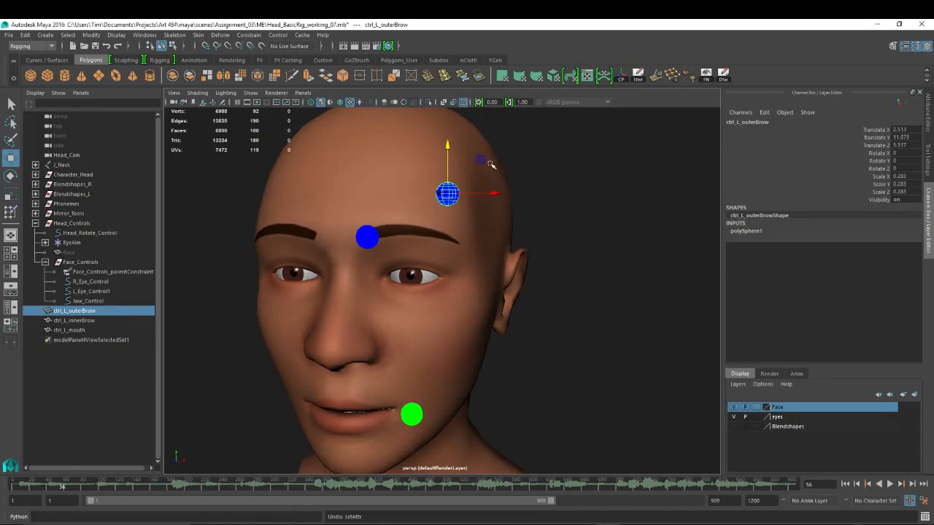
key("ctrl+z")
key("ctrl+z")
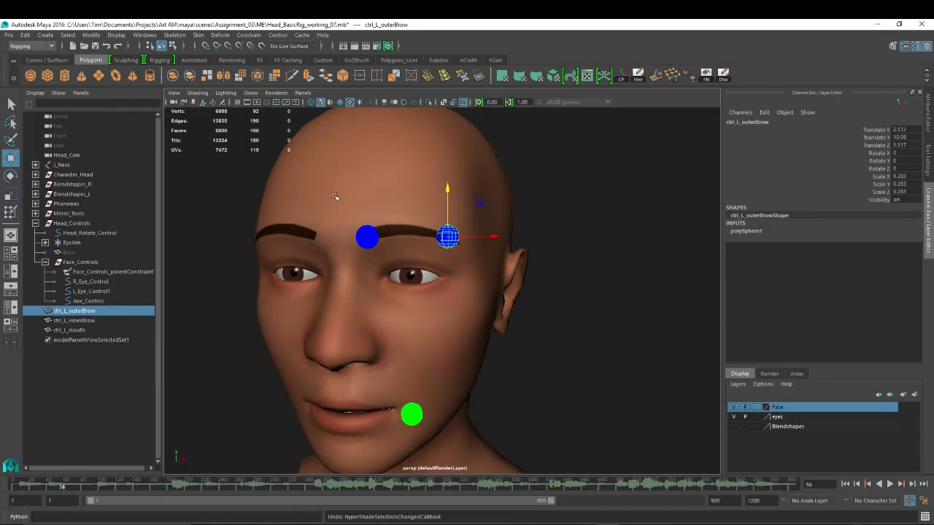
Step: Freeze all transforms of the outer brow sphere: translate, rotate and scale
mouse_move(423, 286)
left_mouse_down("alt")
mouse_move(379, 274)
mouse_move(412, 286)
left_mouse_up("alt")
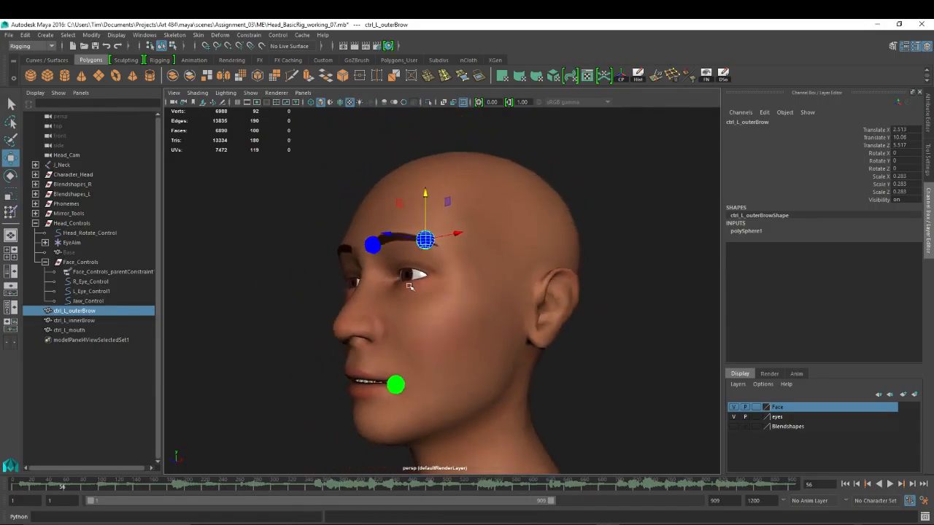
right_click(886, 137)
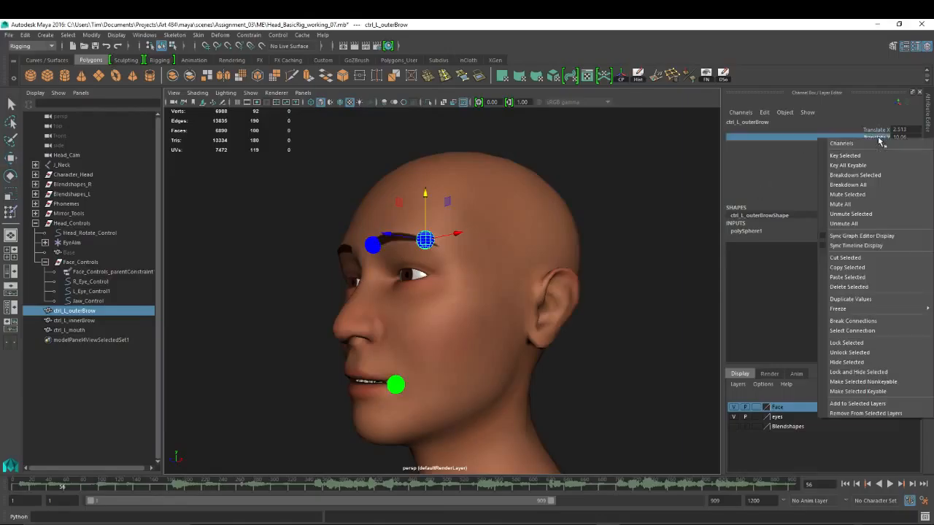
mouse_move(875, 308)
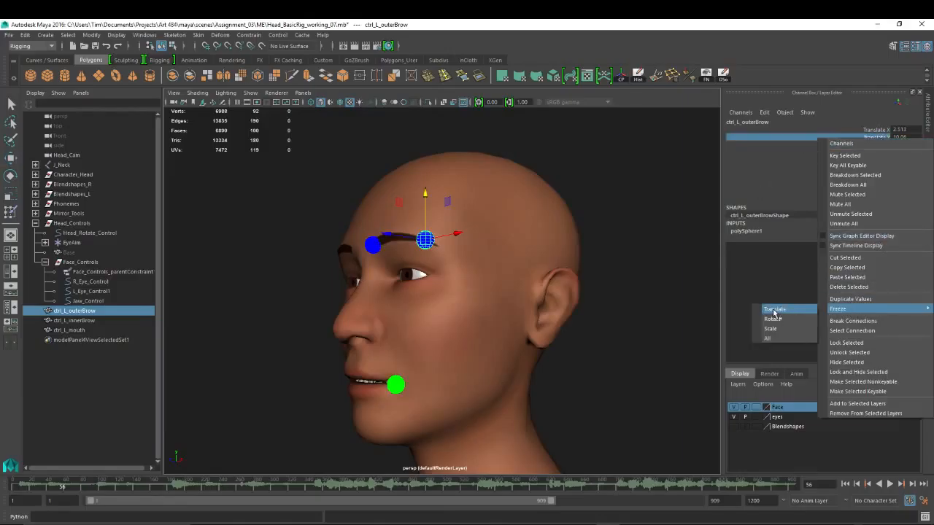
left_click(773, 339)
Step: Freeze all transforms of the inner brow sphere, including translate, rotate and scale
left_click(355, 245)
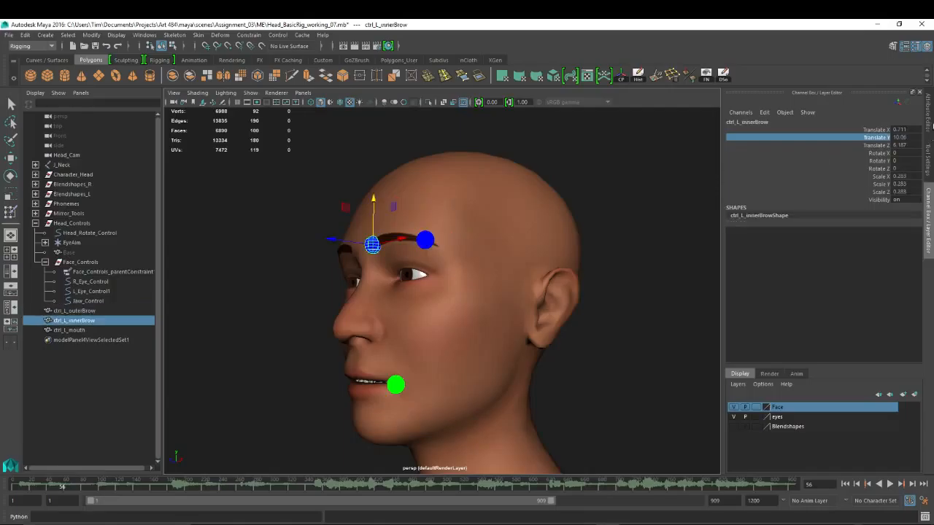
right_click(881, 139)
mouse_move(851, 312)
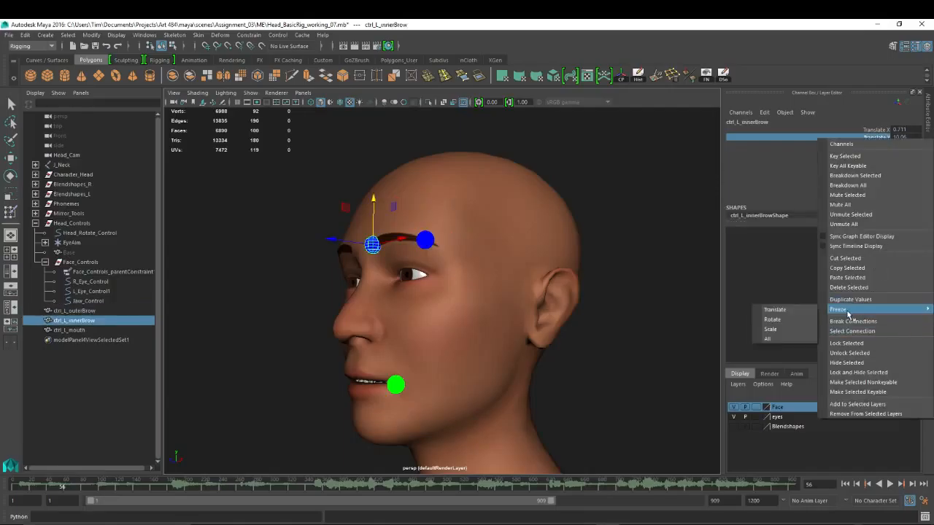
left_click(768, 339)
Step: Freeze translate, rotate and scale of the green mouth sphere
left_click(395, 384)
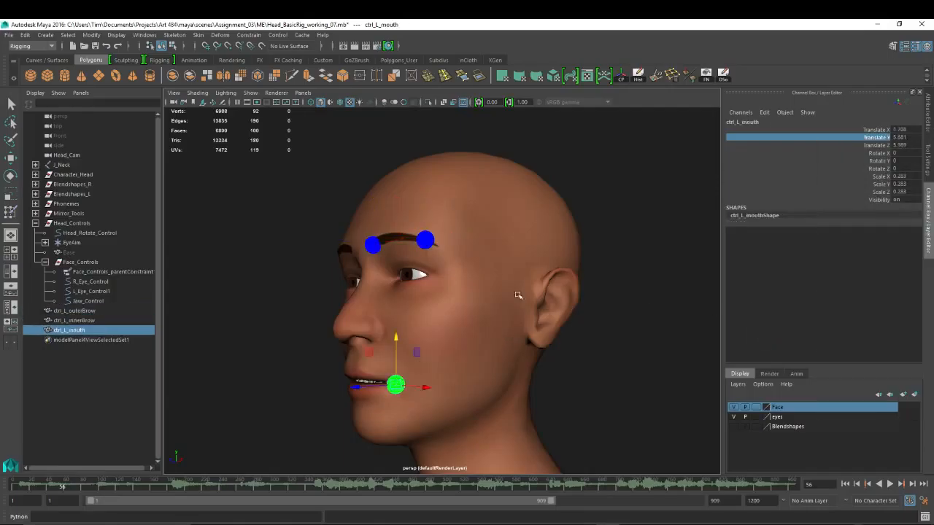
left_click(877, 130)
left_click(885, 197, "shift")
right_click(887, 162)
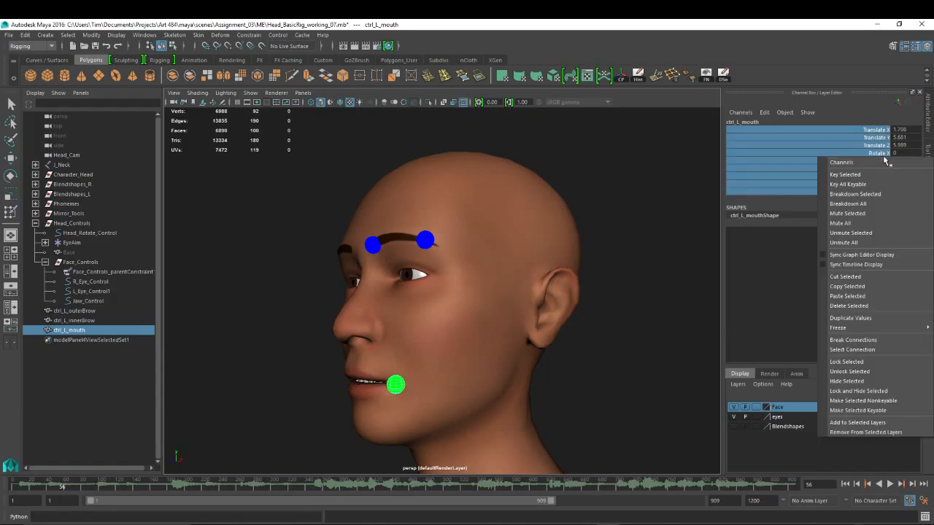
mouse_move(839, 327)
left_click(772, 358)
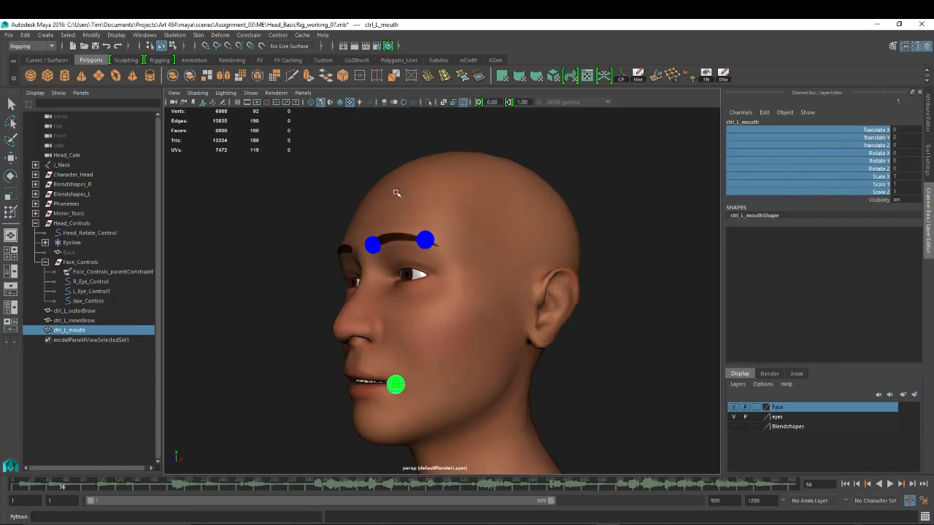
Step: Try moving the outer brow sphere freely and return it by setting Translate X, Y and Z to 0
mouse_move(438, 252)
left_mouse_down("alt")
mouse_move(467, 244)
mouse_move(441, 239)
left_mouse_up("alt")
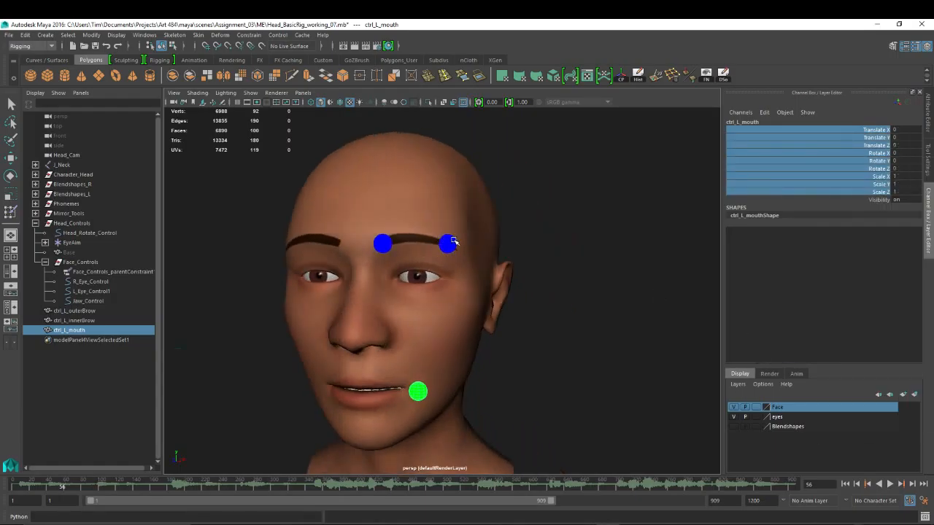
left_click(456, 241)
key("w")
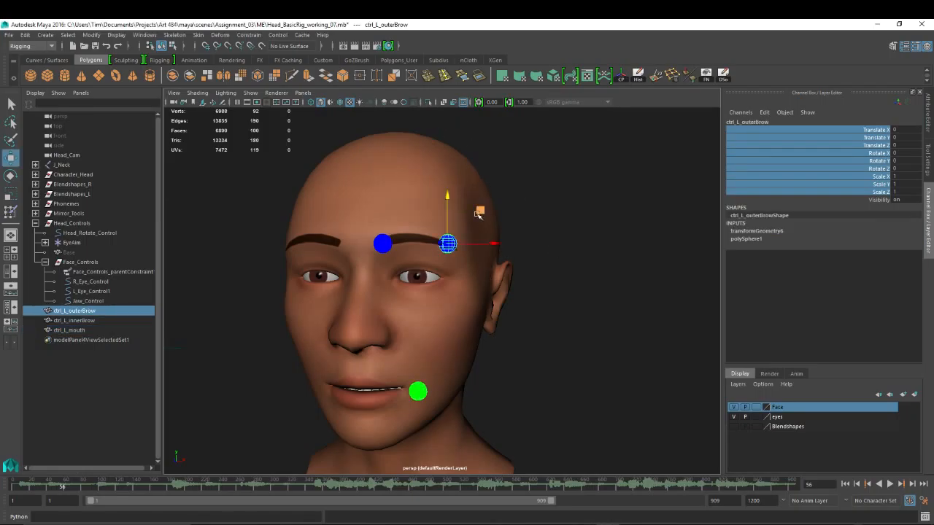
left_click(448, 242)
mouse_move(447, 242)
left_mouse_down()
mouse_move(453, 232)
mouse_move(446, 243)
left_mouse_up()
left_click_drag(908, 130, 910, 144)
type("0")
key("Return")
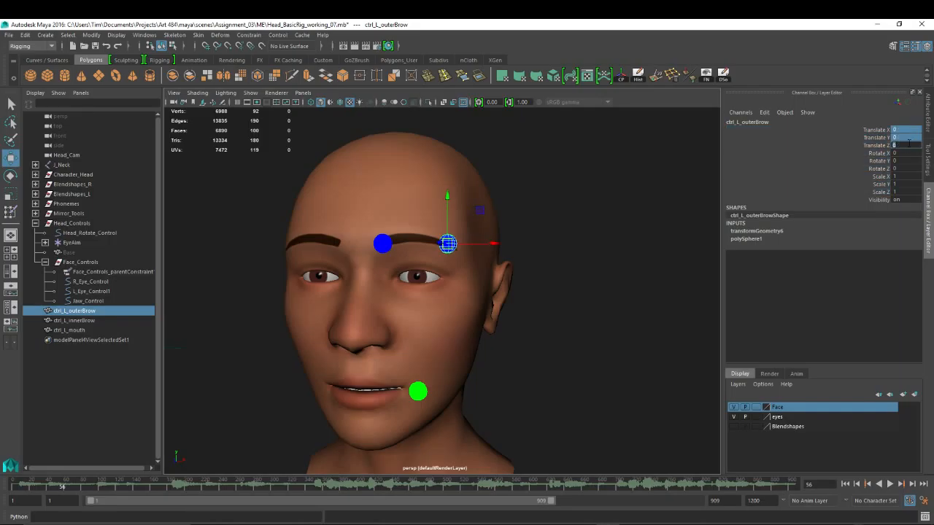
Step: Open Set Driven Key from the Animation menu set and load the outer brow sphere as the driver
left_click_drag(515, 348, 429, 269, "alt")
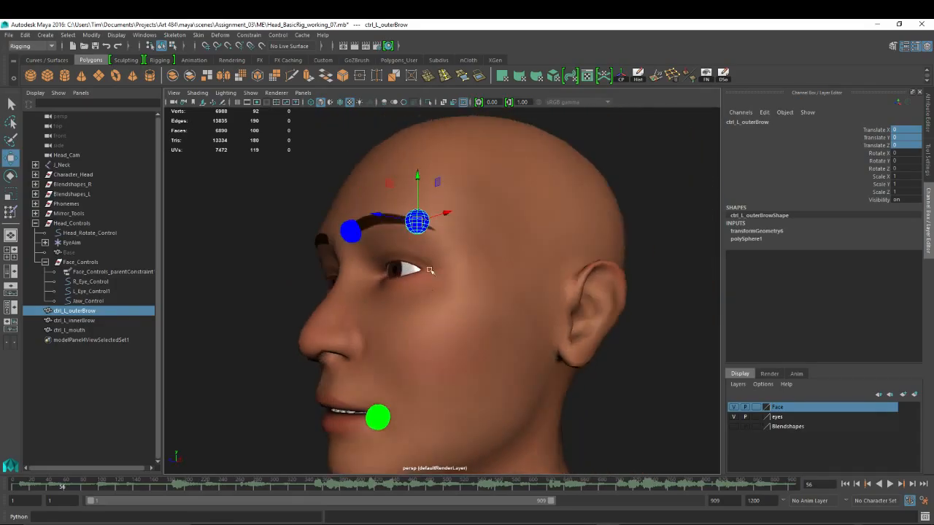
left_click_drag(384, 293, 503, 310, "alt")
left_click(412, 295)
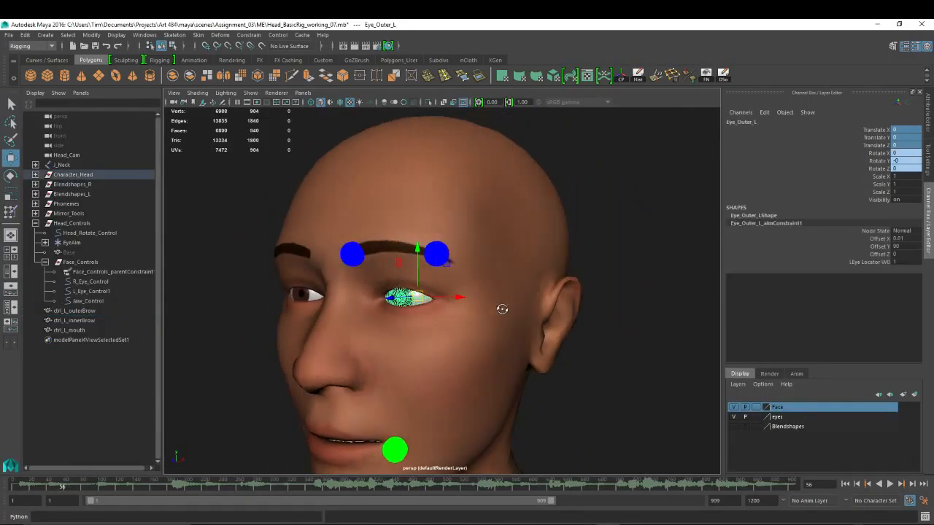
left_click(438, 252)
left_click_drag(438, 252, 394, 255, "alt")
left_click(31, 46)
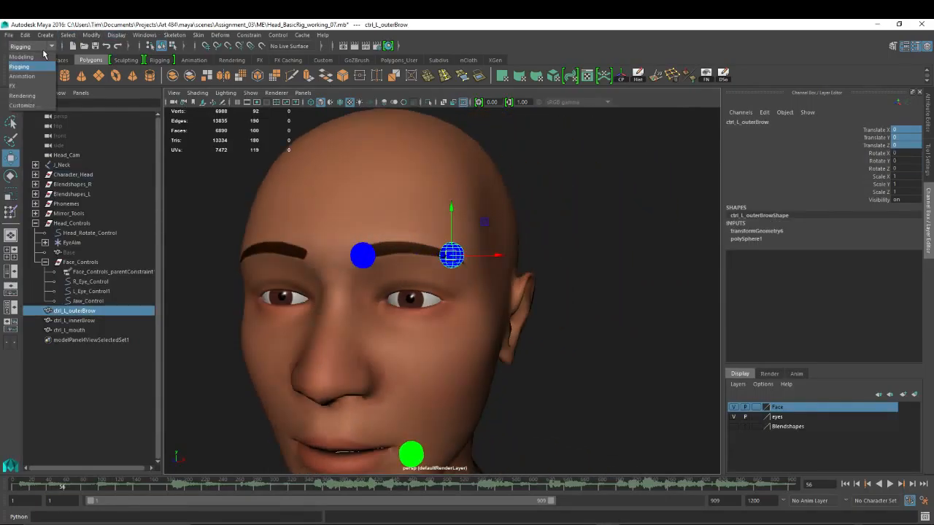
left_click(22, 76)
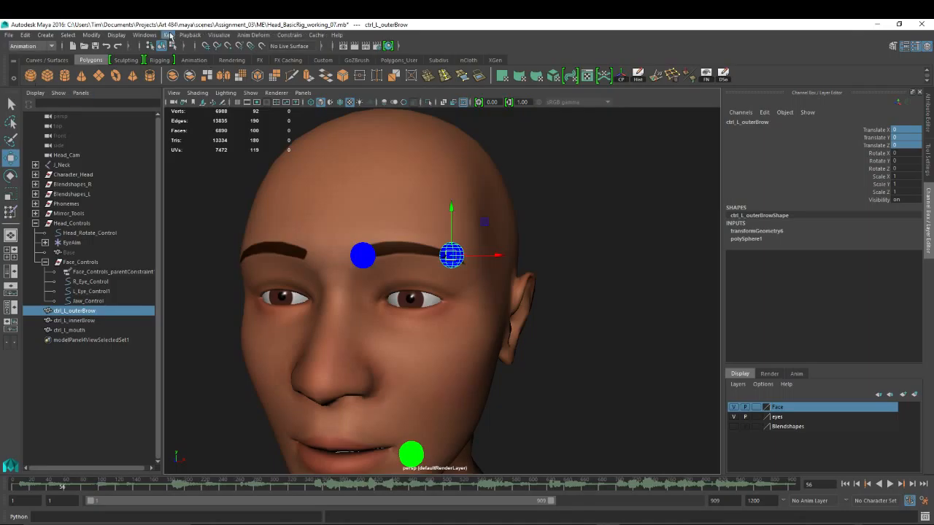
left_click(168, 35)
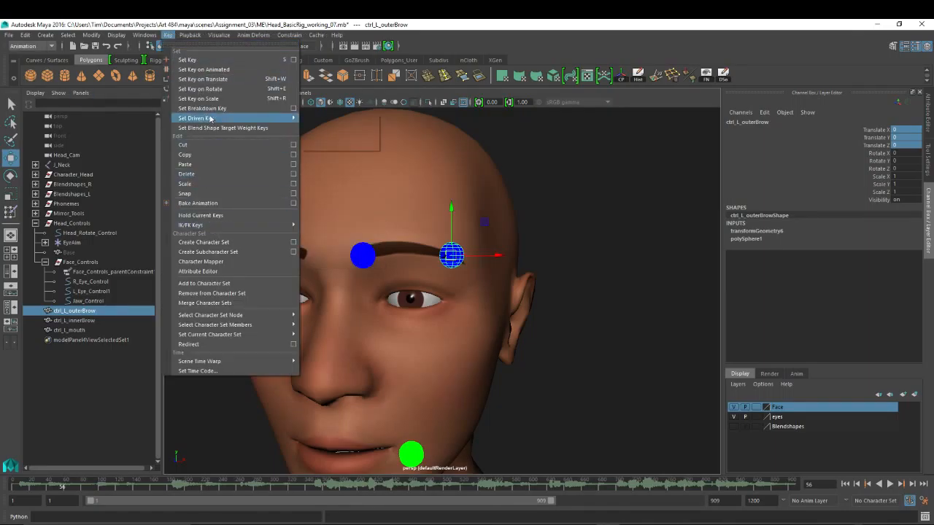
left_click(338, 127)
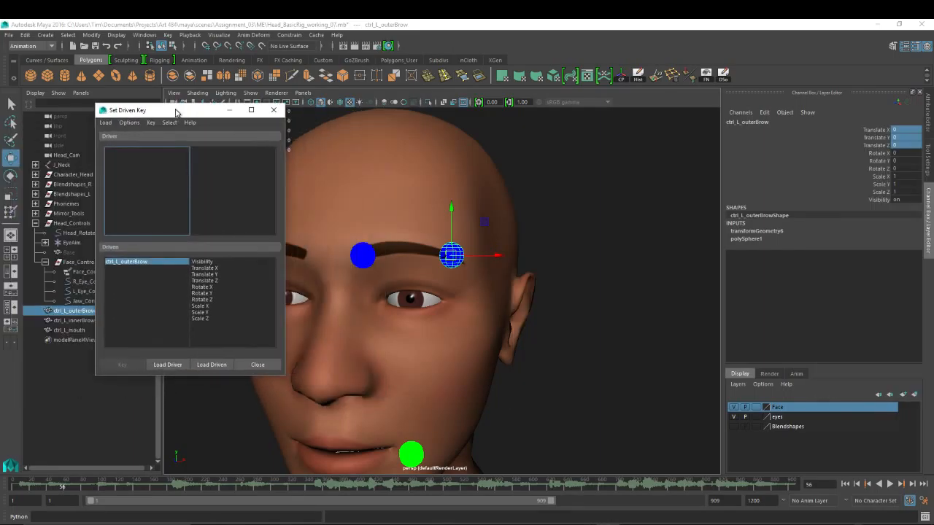
left_click_drag(175, 112, 146, 109)
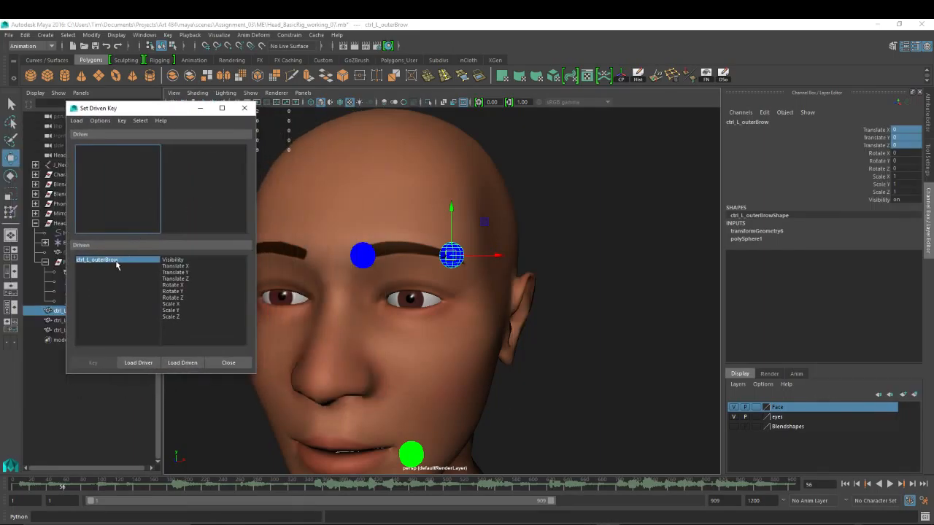
left_click(139, 362)
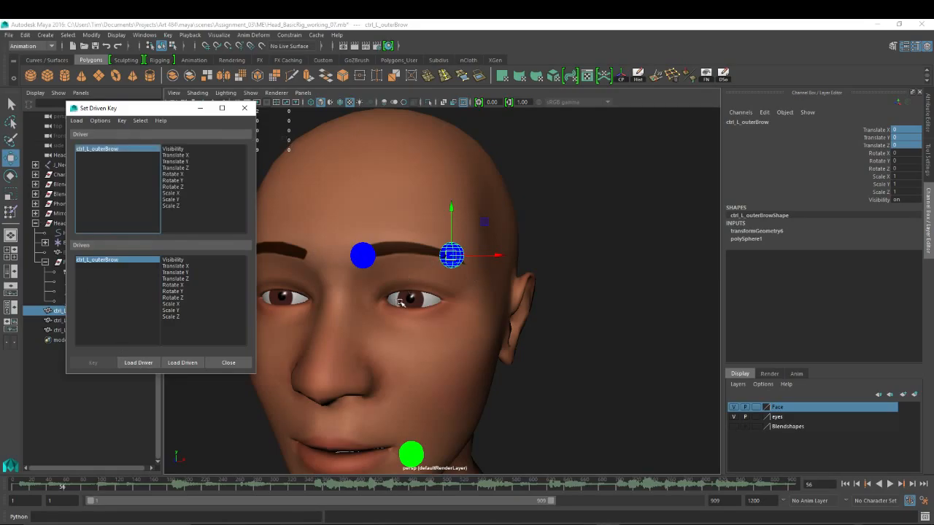
Step: Load the head mesh and its Facial_Blends node as the driven objects for the driven key
left_click(467, 337)
left_click_drag(413, 330, 568, 265, "alt")
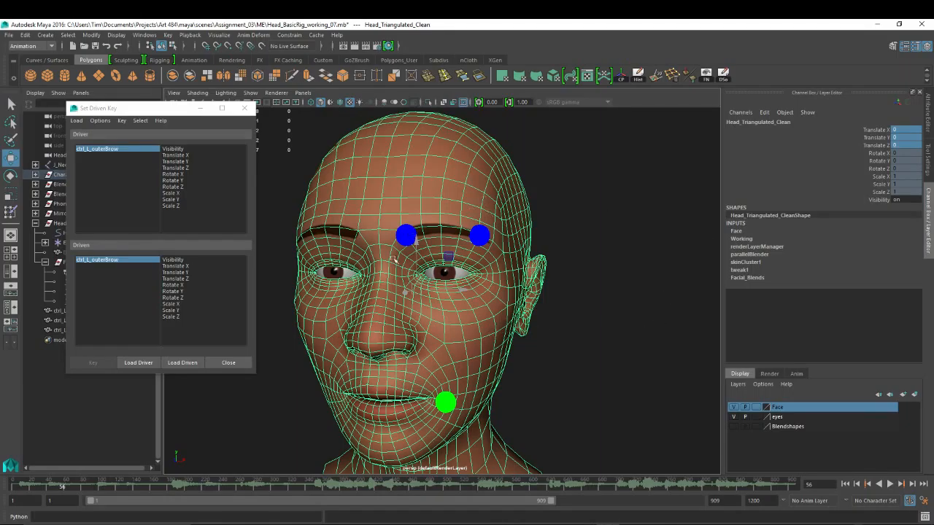
left_click(593, 308)
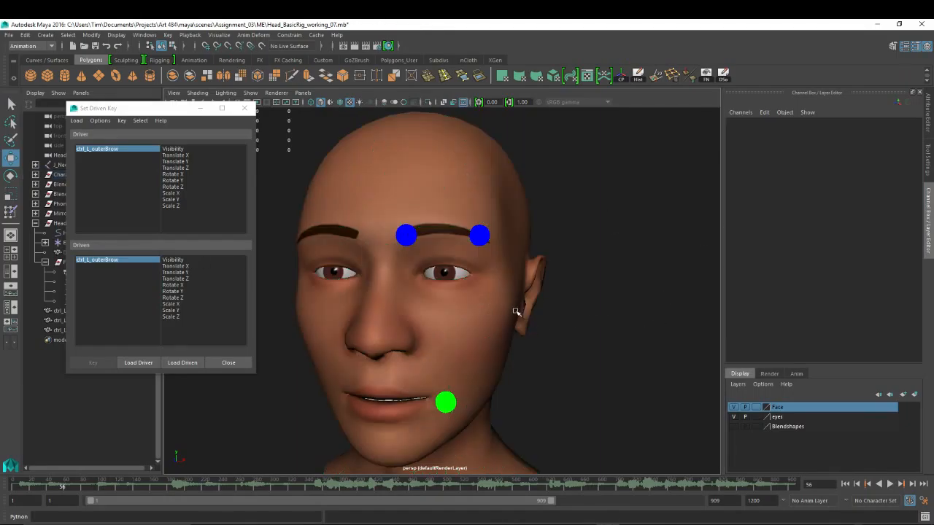
left_click(486, 322)
left_click(183, 363)
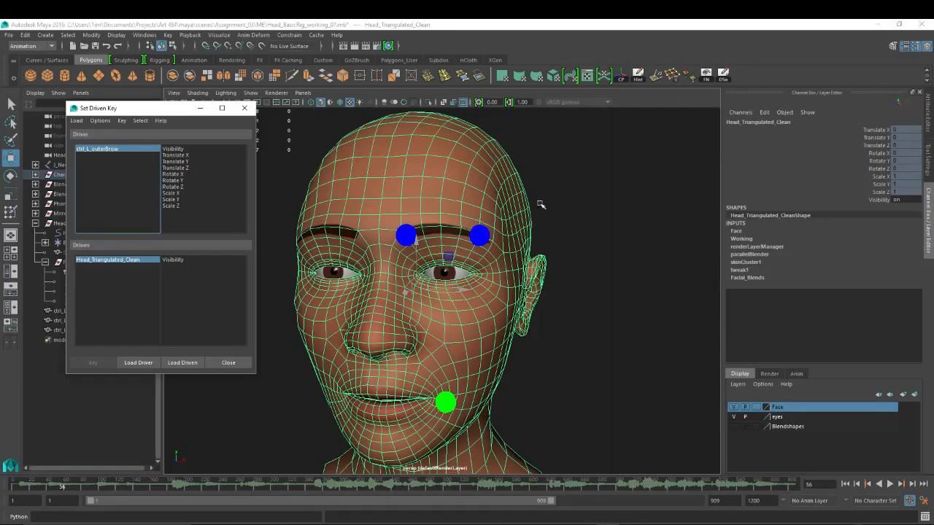
left_click(745, 278)
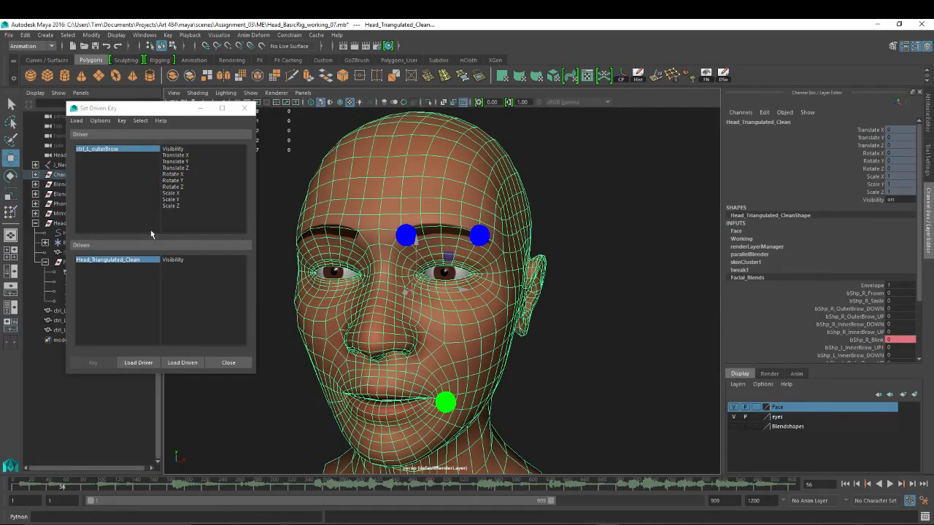
left_click(184, 362)
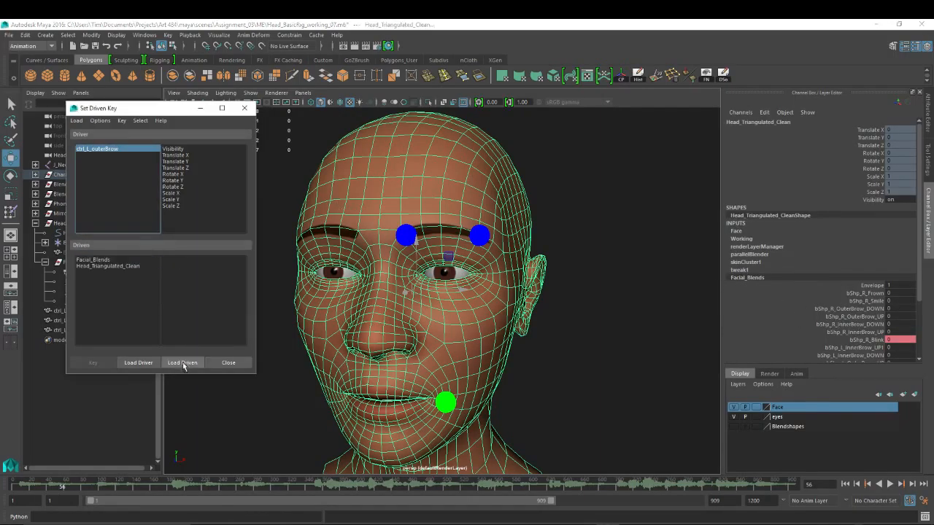
Step: Pair the outer brow sphere's Translate Y as driver with the driven bShp_L_OuterBrow_UP attribute of Facial_Blends
left_click(97, 261)
mouse_move(243, 278)
left_mouse_down()
mouse_move(242, 308)
mouse_move(240, 278)
left_mouse_up()
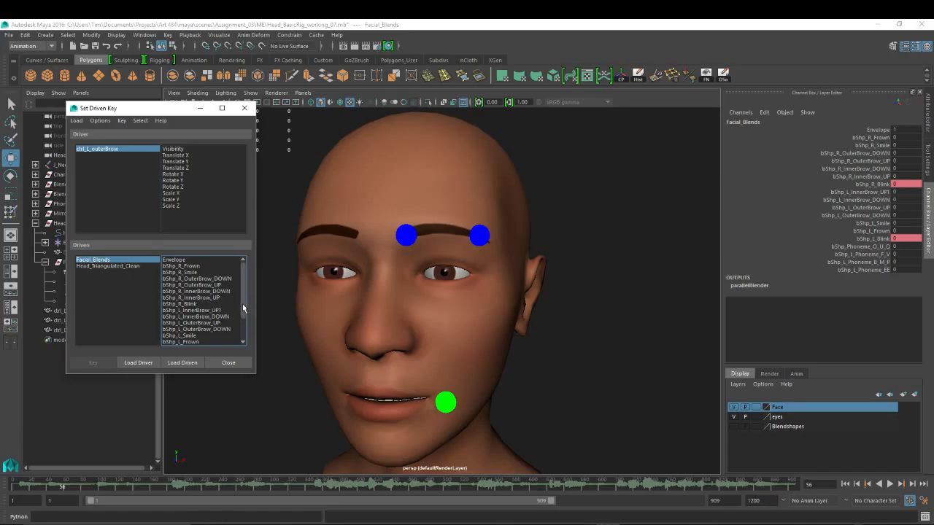
left_click(214, 324)
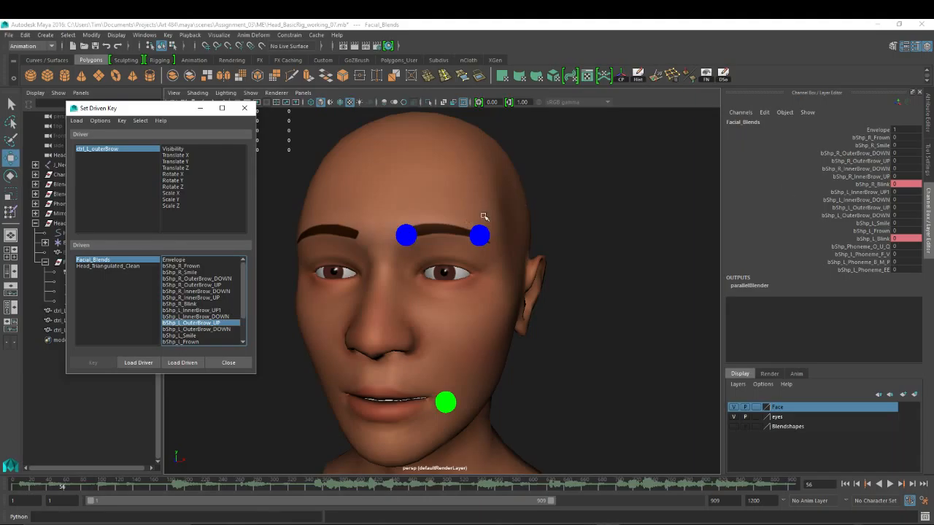
left_click(479, 235)
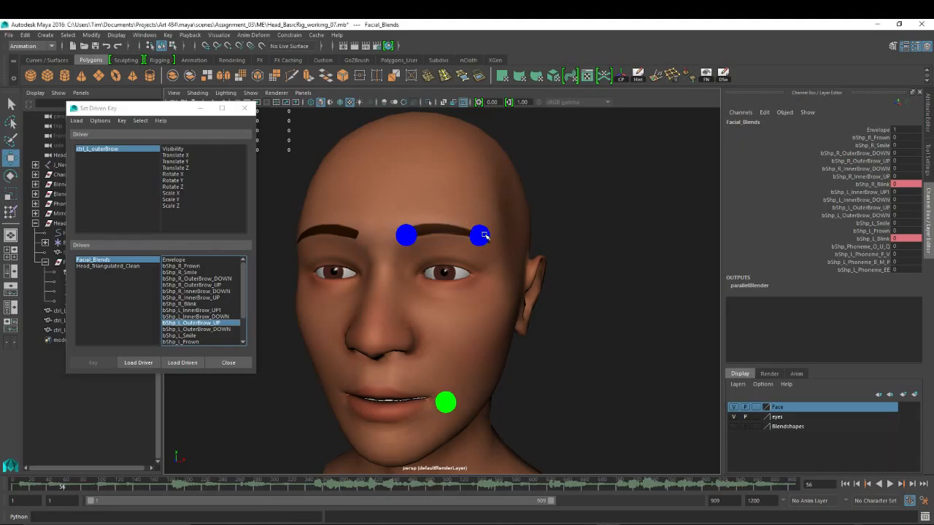
left_click(179, 161)
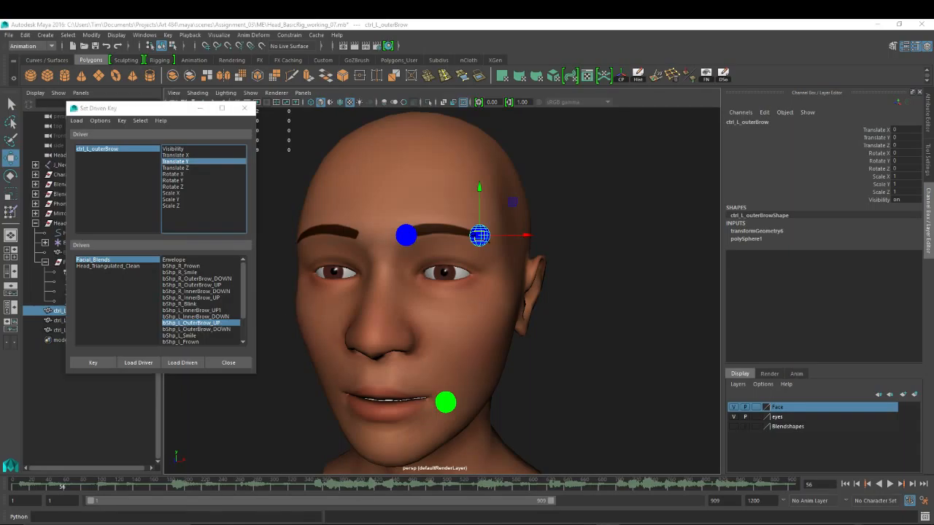
Step: Check the blend values and key the neutral pose linking the outer brow sphere's Translate Y to bShp_L_OuterBrow_UP, both at 0
left_click_drag(933, 135, 449, 140)
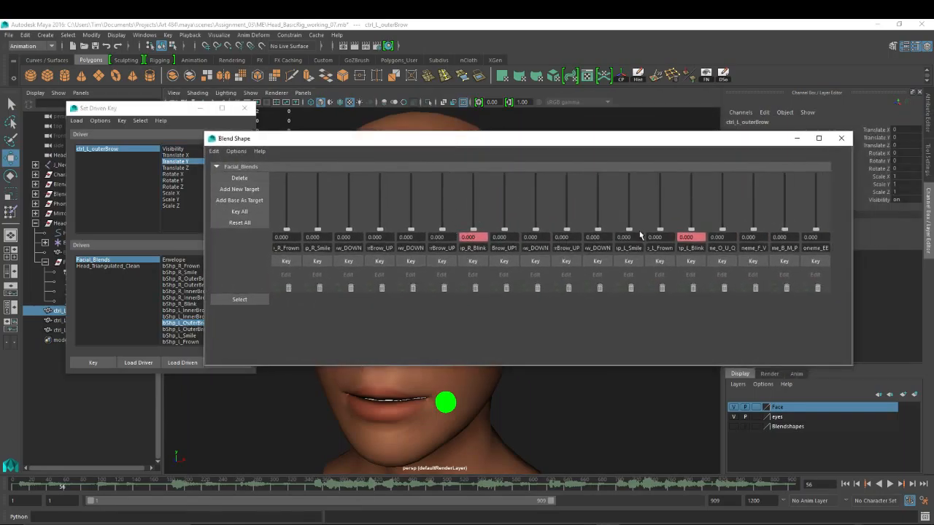
mouse_move(628, 232)
left_mouse_down()
mouse_move(629, 171)
mouse_move(634, 248)
left_mouse_up()
left_click(841, 138)
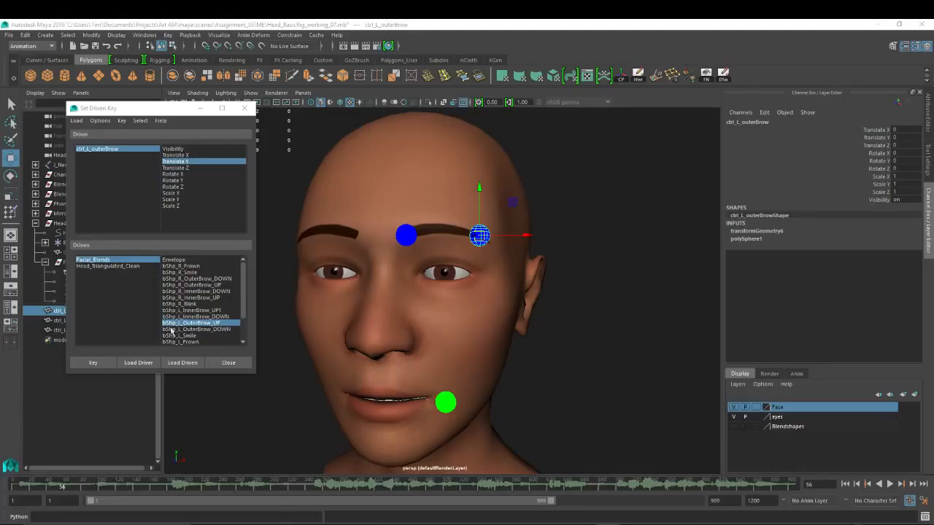
left_click(93, 362)
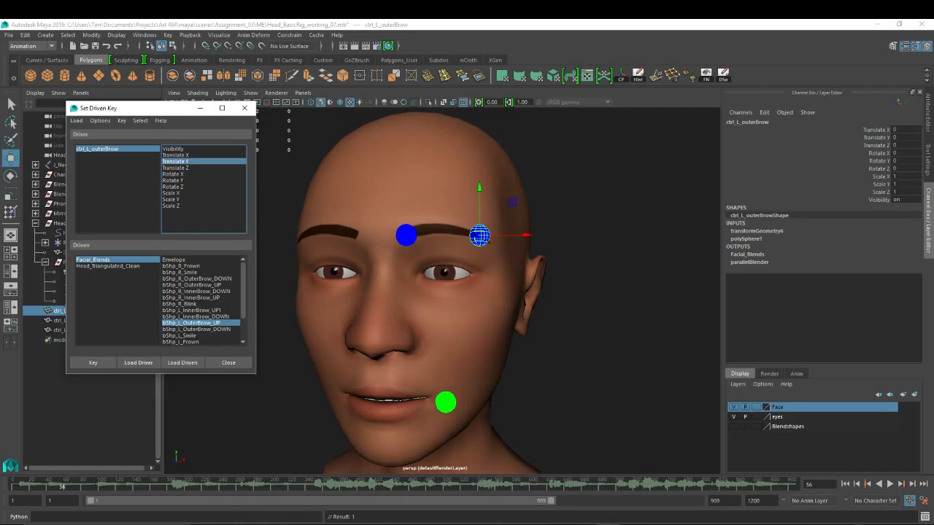
left_click_drag(933, 102, 615, 243)
key("ctrl+z")
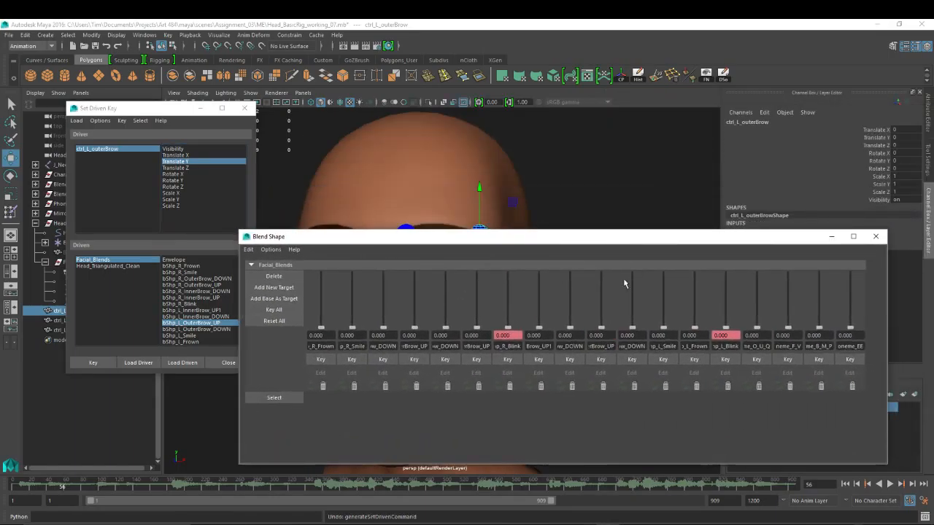
left_click(95, 364)
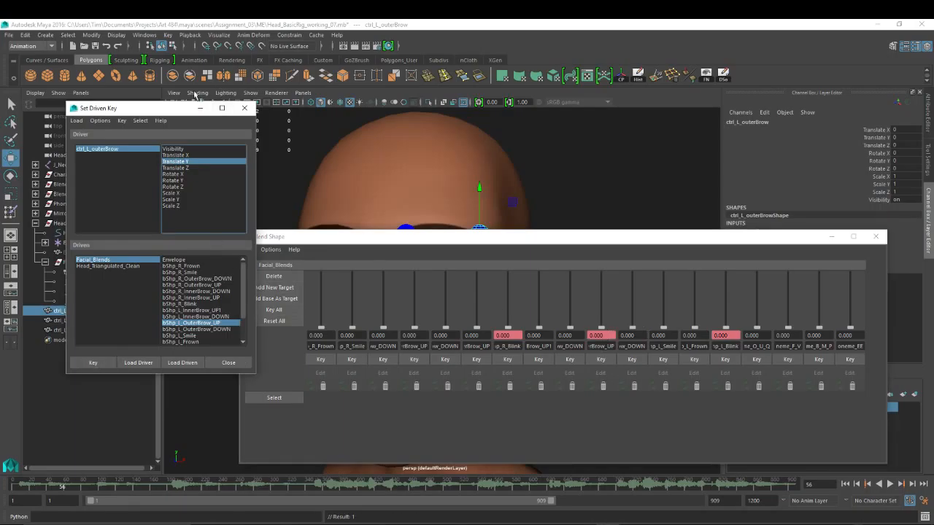
Step: Raise the outer brow sphere to Translate Y 1, keeping the Set Driven Key and Blend Shape windows clear of the brow
left_click_drag(170, 108, 91, 116)
left_click_drag(514, 241, 514, 256)
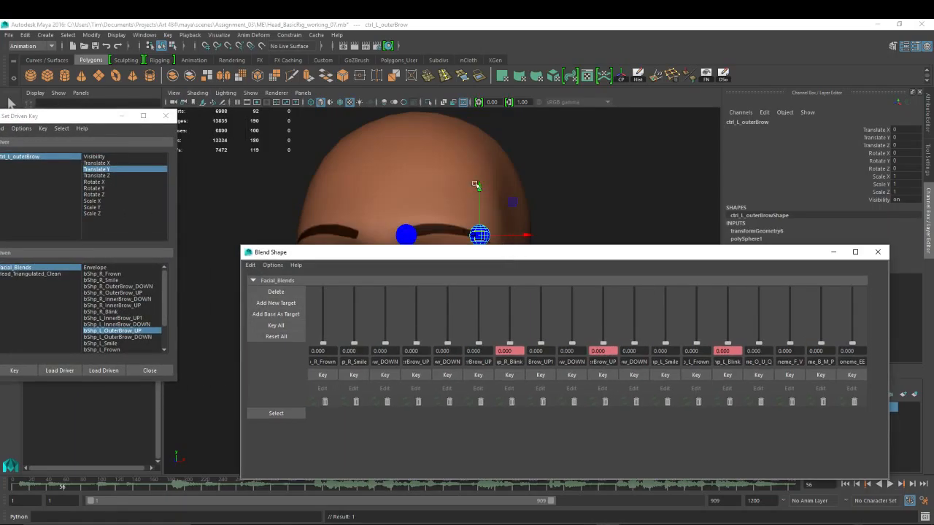
left_click_drag(477, 184, 480, 168)
double_click(901, 137)
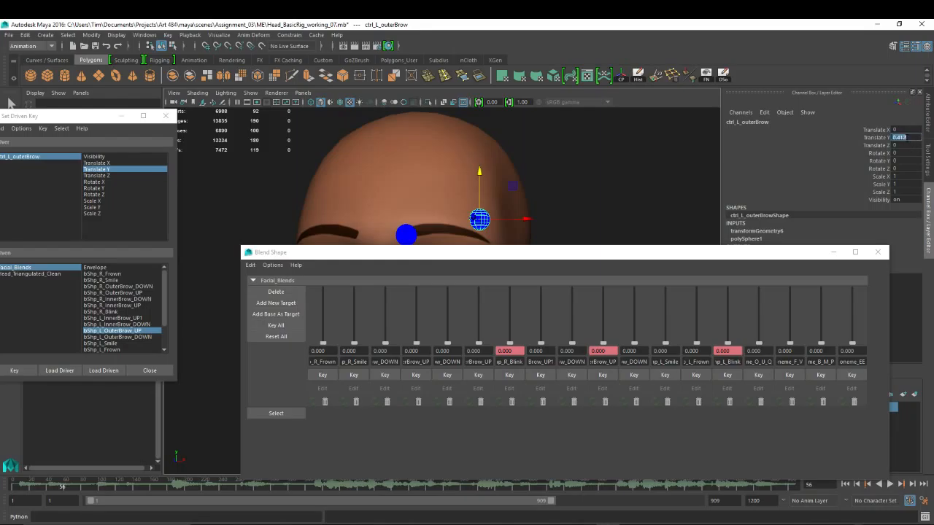
type("0")
key("Return")
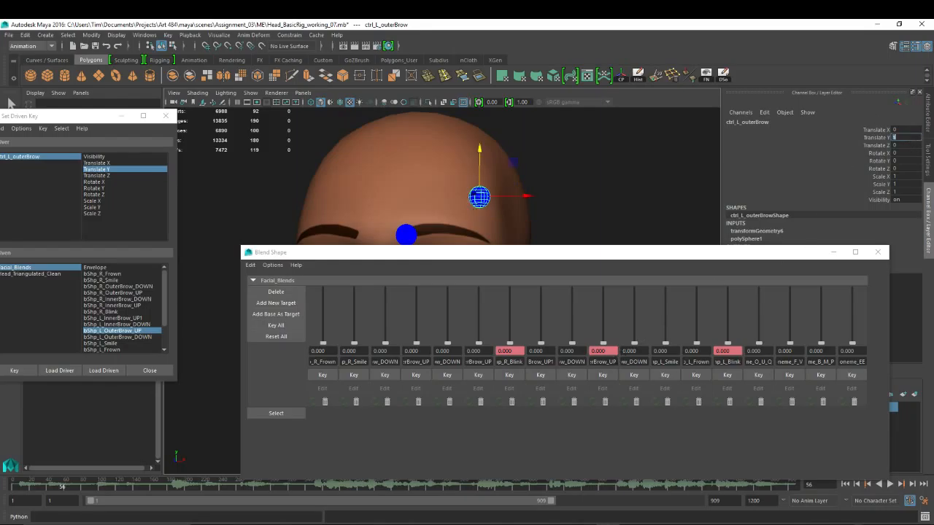
type("1")
Step: Set the left outer brow UP blend weight to 1.5 and key it against the sphere's raised position
left_click(602, 351)
type("1")
key("Return")
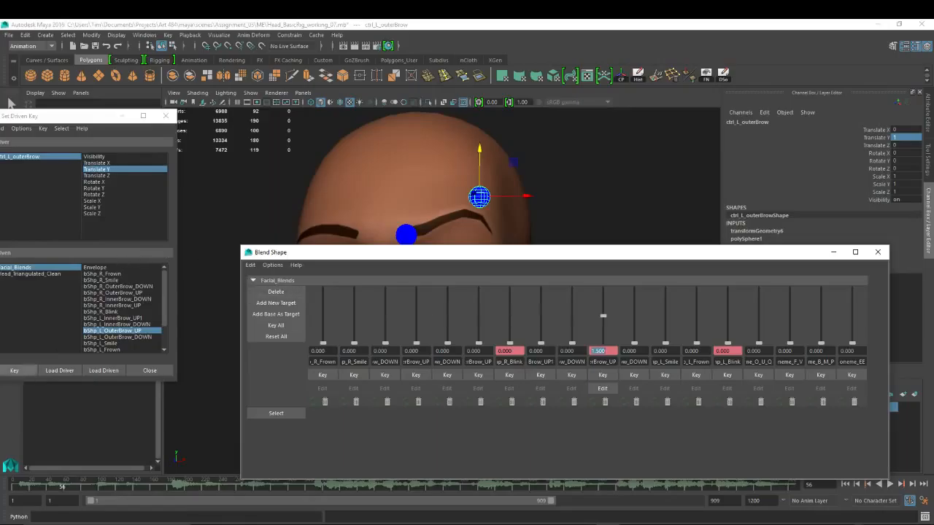
left_click(14, 371)
Step: Return the outer brow sphere's Translate Y to 0 and move the Blend Shape window off the face
left_click(904, 138)
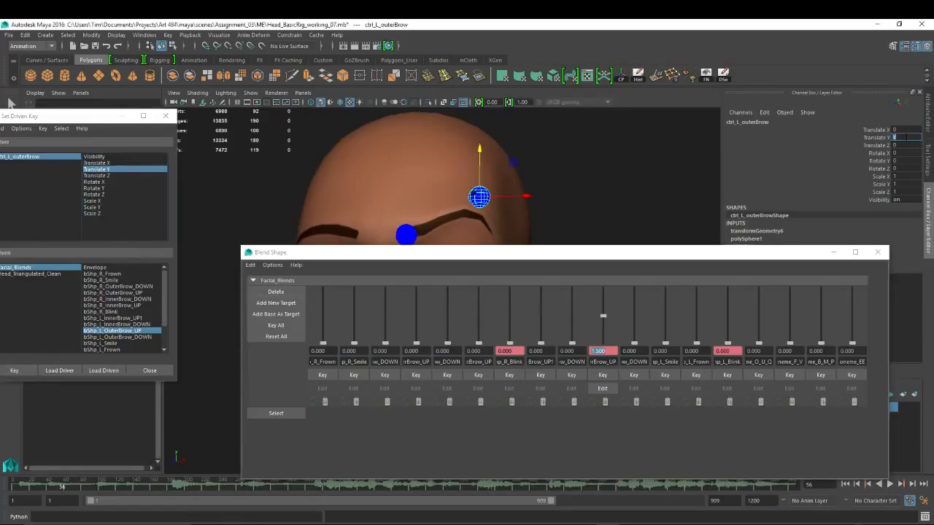
type("0")
key("Return")
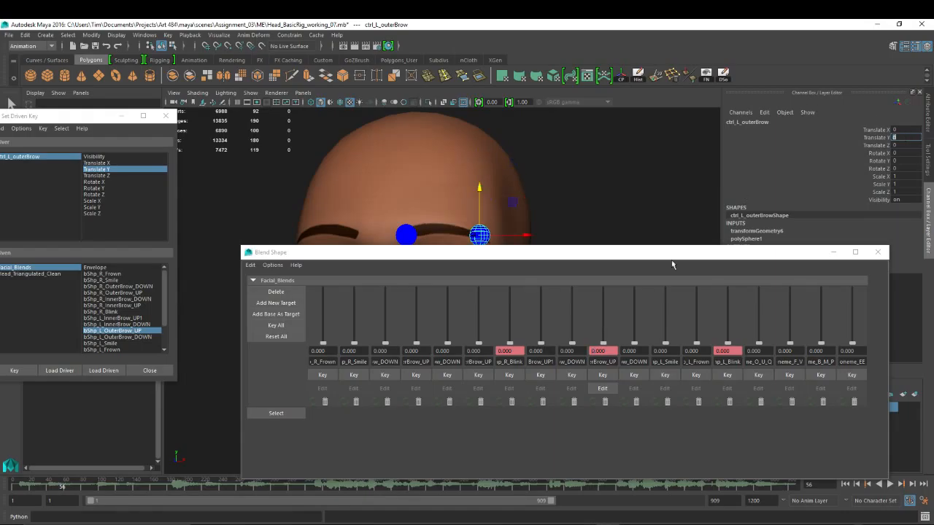
left_click_drag(553, 263, 933, 204)
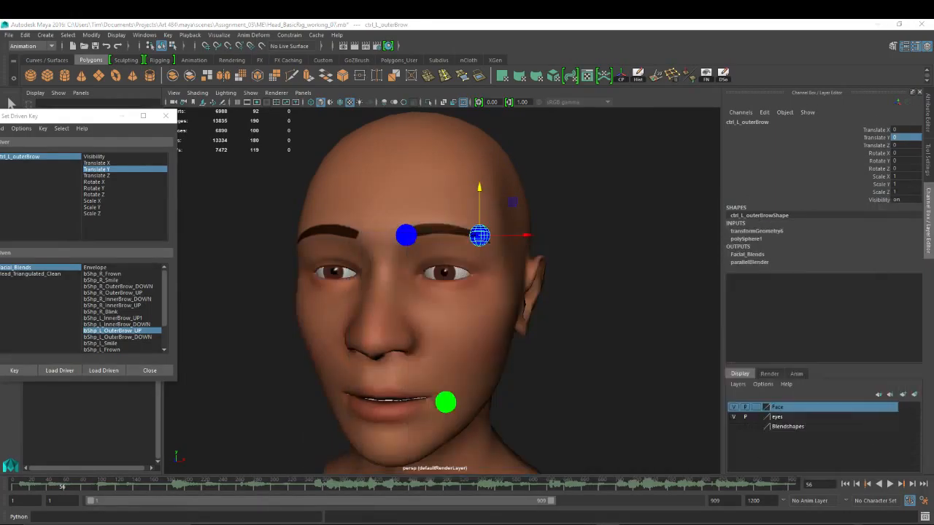
Step: Choose bShp_L_OuterBrow_DOWN as the driven attribute and key it at the sphere's neutral position
left_click_drag(100, 122, 167, 113)
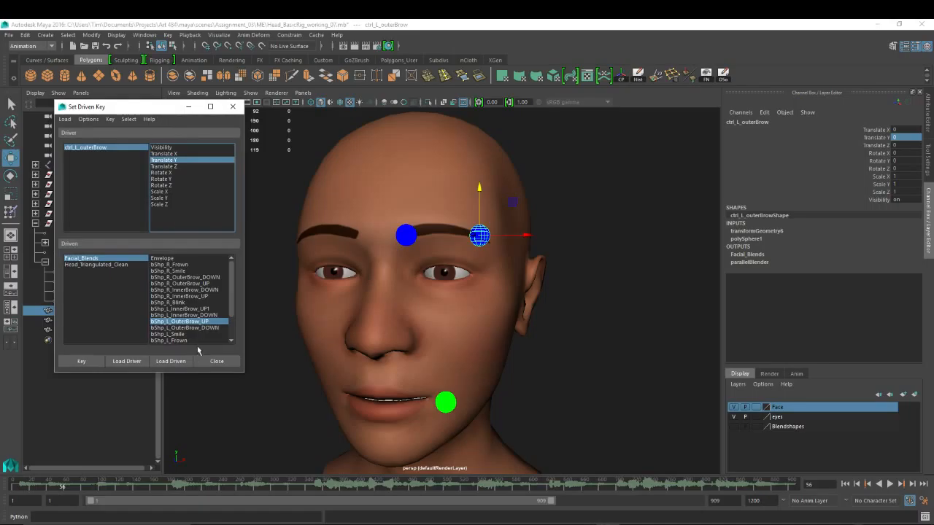
left_click(182, 329)
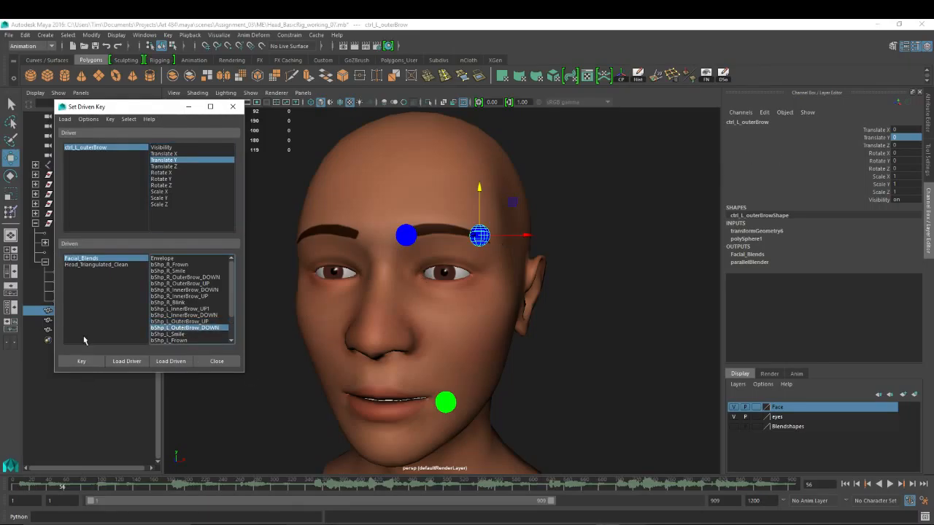
left_click(81, 360)
Step: Lower the outer brow sphere to Translate Y -1 with the Blend Shape window in view below the brows
left_click_drag(933, 175, 547, 175)
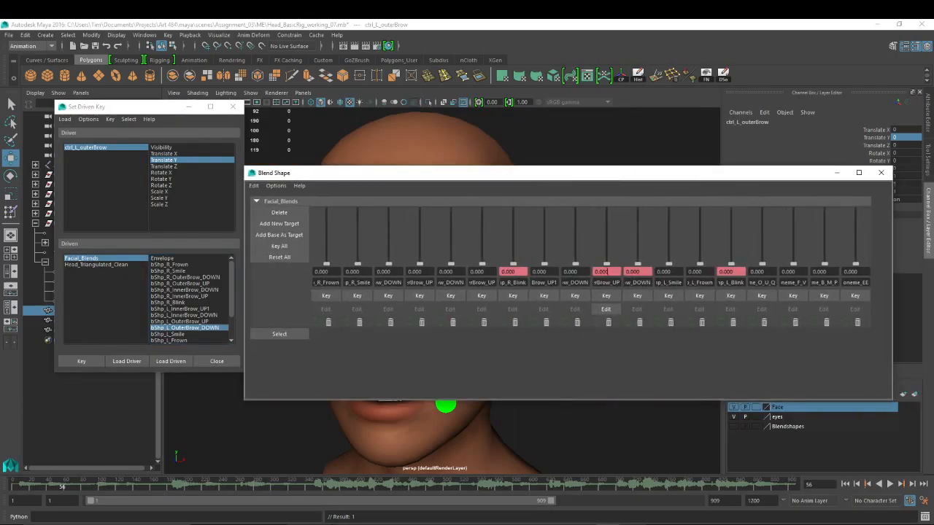
left_click_drag(660, 174, 661, 292)
left_click_drag(479, 188, 479, 199)
left_click(905, 131)
left_click(905, 137)
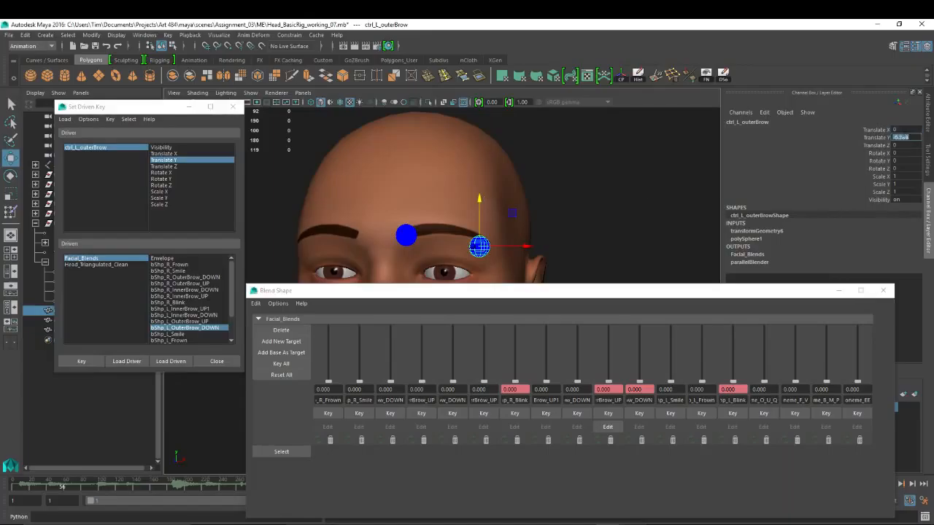
type("-1")
key("Return")
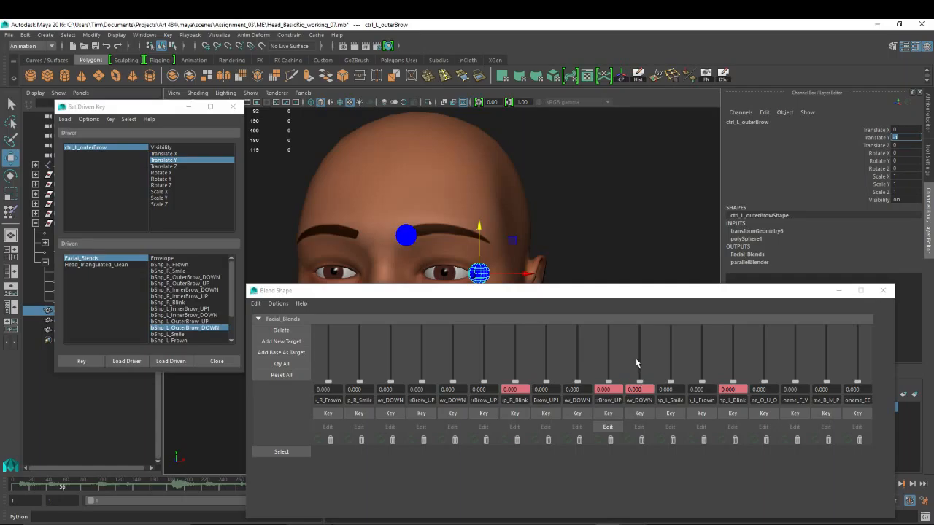
Step: Set the left outer brow DOWN blend weight to 1.5 and key it against the sphere's lowered position
left_click_drag(639, 380, 638, 328)
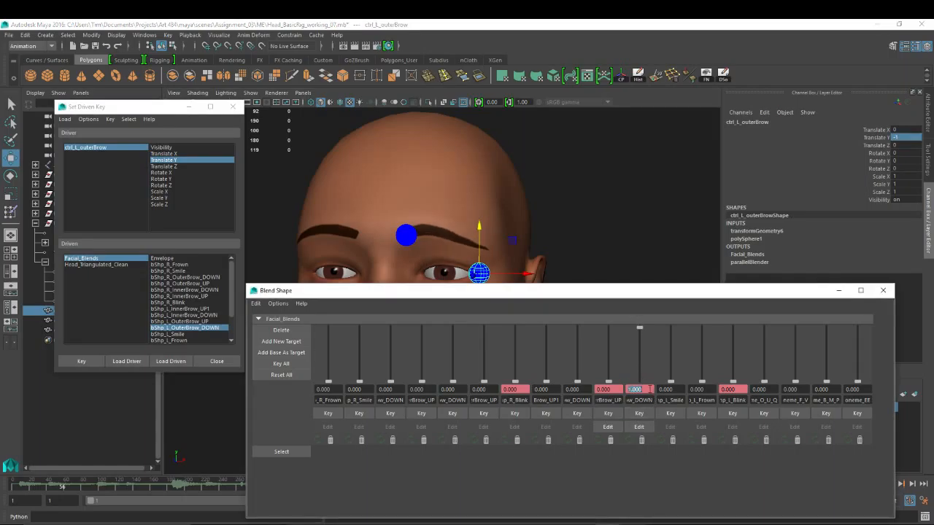
type(".5")
key("Return")
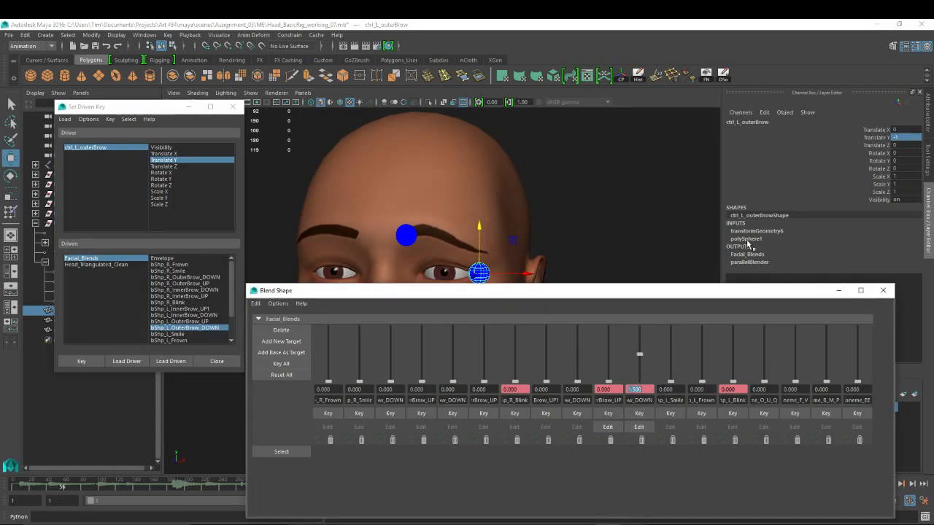
left_click(82, 361)
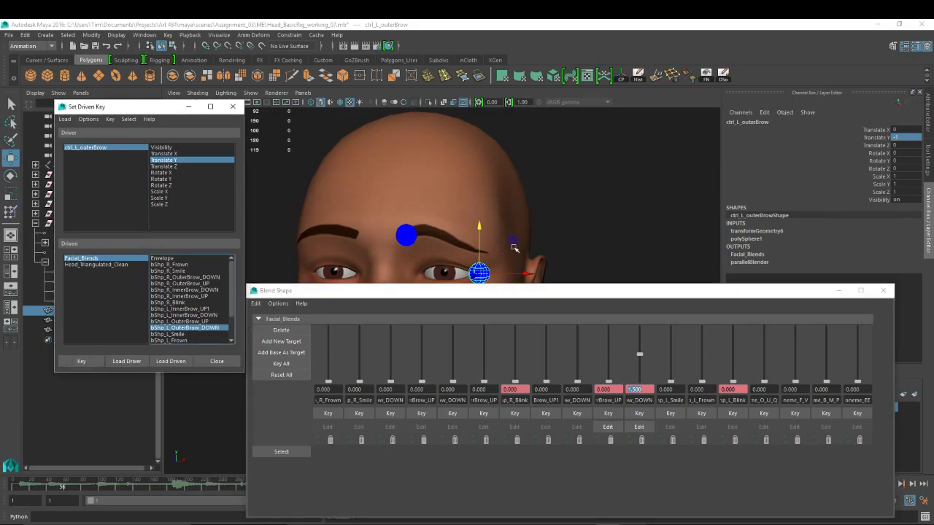
Step: Test the outer brow sphere's vertical movement and reset its Translate Y to 0
left_click(602, 196)
left_click(480, 275)
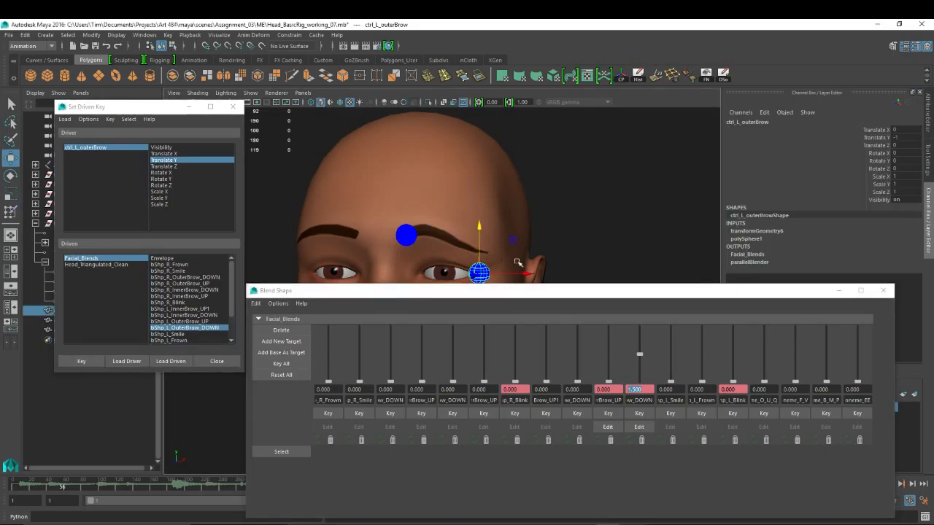
left_click(502, 296)
mouse_move(481, 228)
left_mouse_down()
mouse_move(478, 172)
mouse_move(462, 228)
mouse_move(453, 156)
mouse_move(460, 251)
mouse_move(442, 138)
mouse_move(460, 215)
mouse_move(463, 176)
mouse_move(469, 235)
left_mouse_up()
left_click(911, 137)
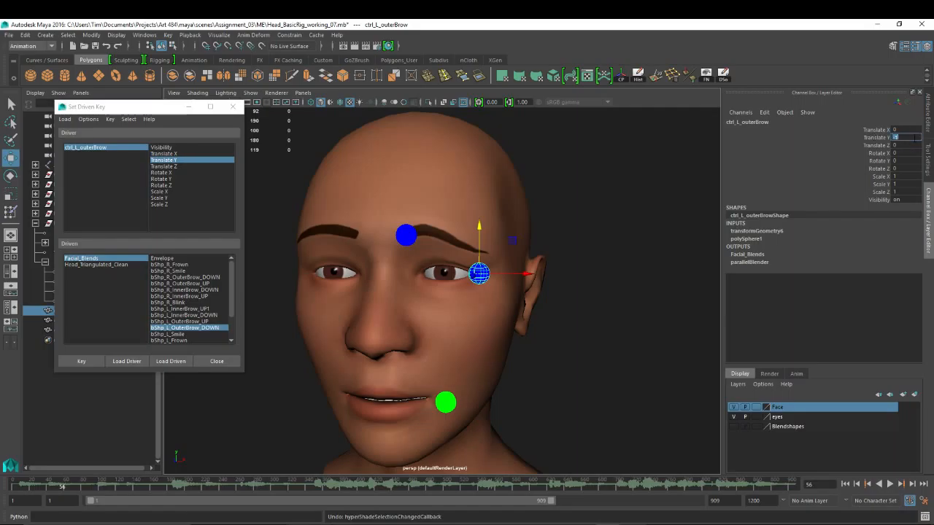
type("0")
key("Return")
scroll(439, 237, "down", 1)
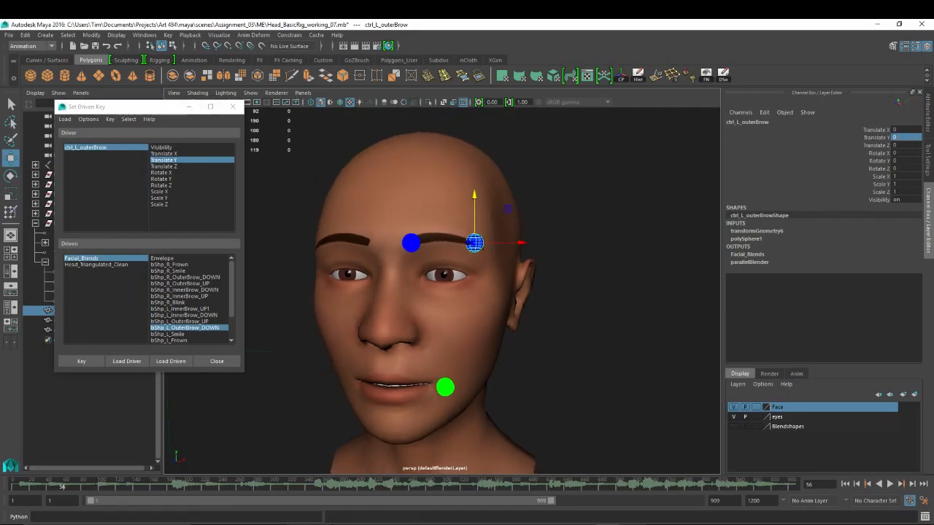
left_click_drag(4, 24, 933, 199)
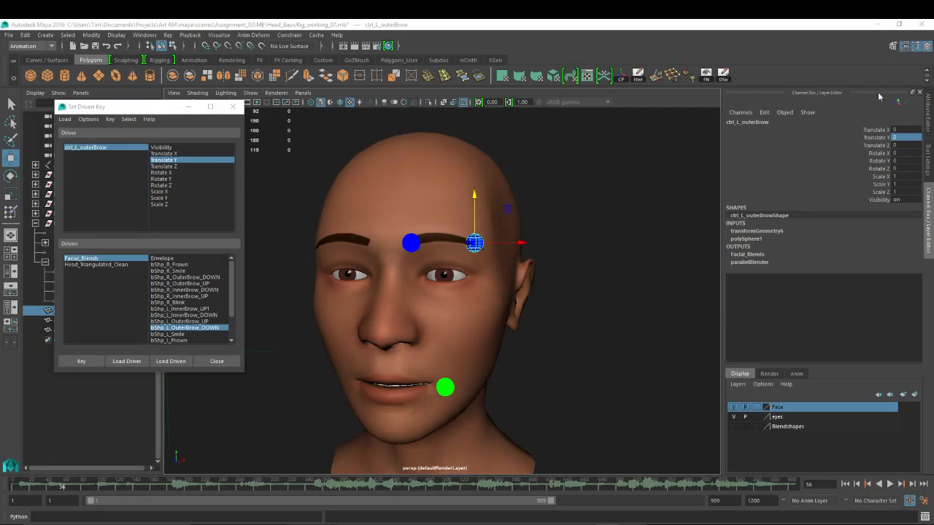
left_click_drag(374, 273, 933, 237)
Step: Lock and hide Translate X, Translate Z and all Rotate and Scale channels of the outer brow sphere
left_click(877, 129)
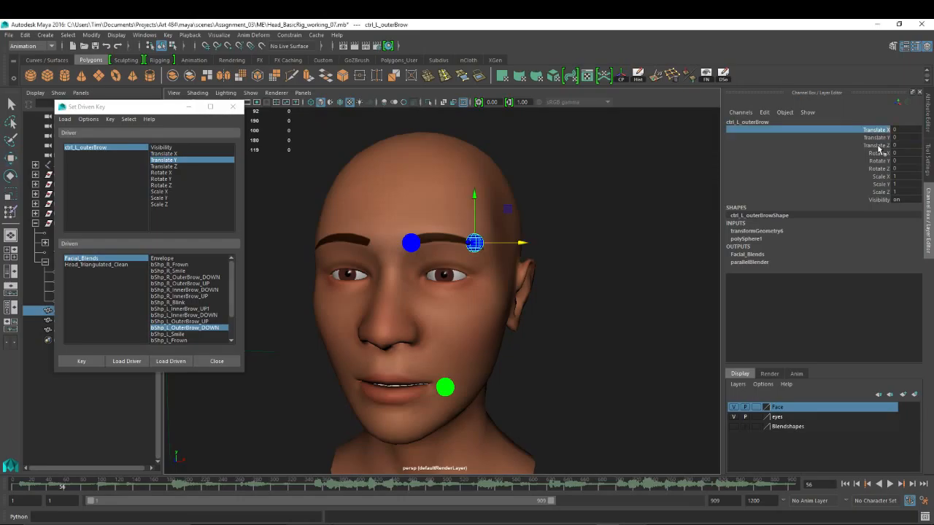
left_click(878, 146, "ctrl")
left_click(880, 154, "ctrl")
left_click(880, 161, "ctrl")
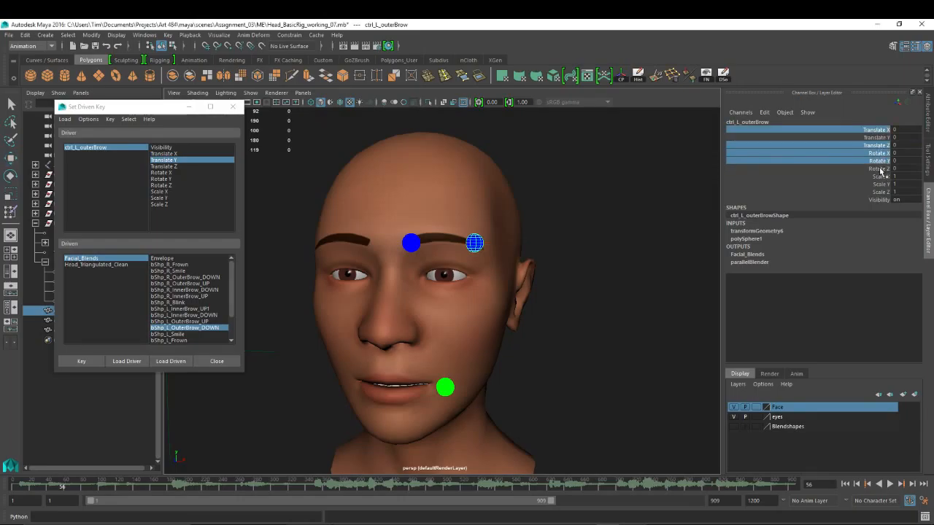
left_click(880, 168, "ctrl")
left_click(881, 177, "ctrl")
left_click(881, 183, "ctrl")
left_click(881, 192, "ctrl")
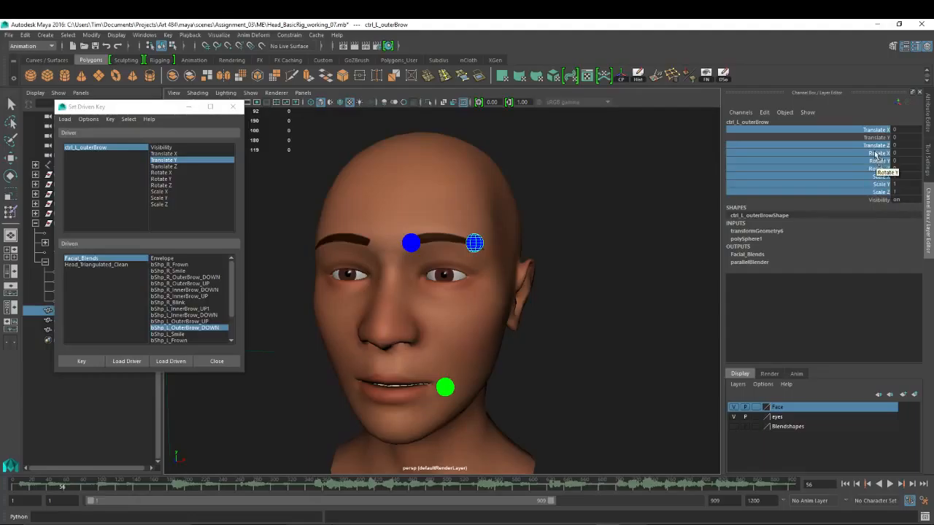
right_click(876, 155)
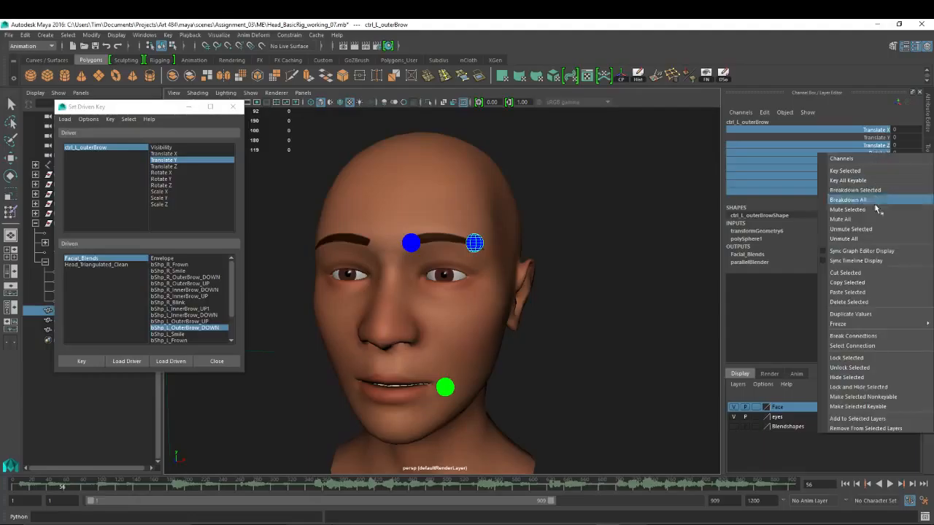
left_click(856, 386)
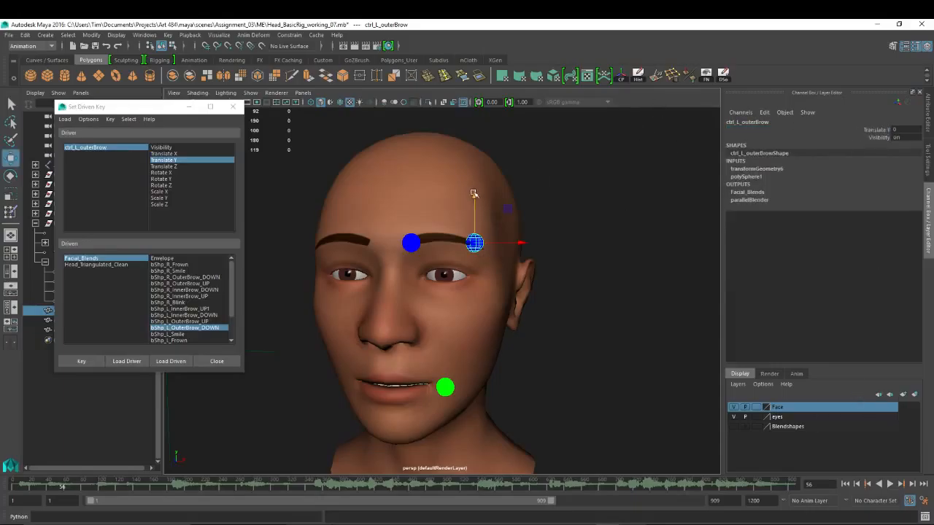
Step: Try the Rotate and Scale tools on the outer brow sphere to check its locked channels
key("r")
key("e")
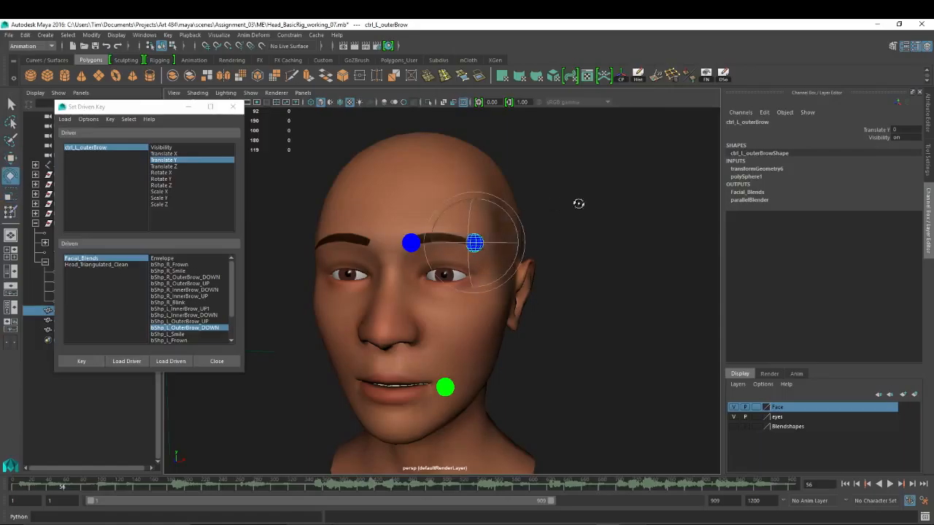
left_click_drag(579, 202, 562, 210, "alt")
key("r")
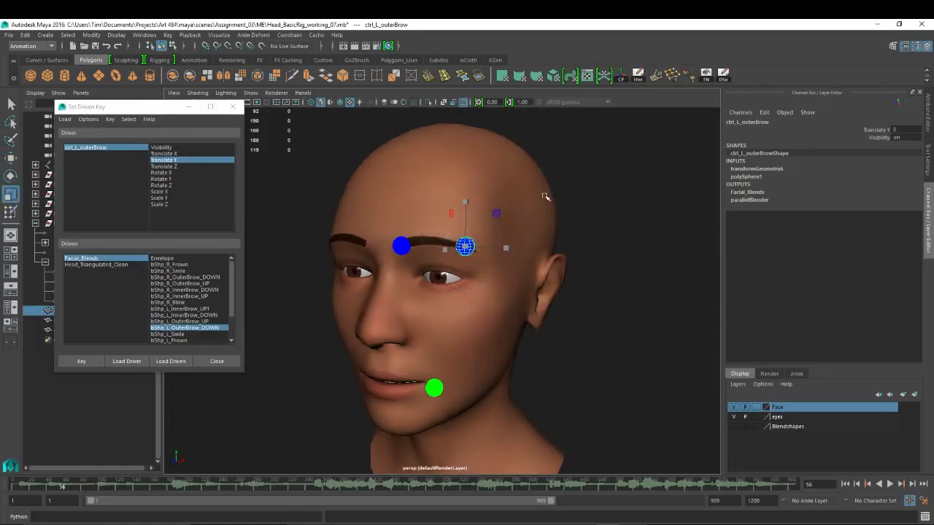
Step: Try moving the outer brow sphere sideways and vertically with the Move tool, and undo the movement
key("w")
left_click_drag(476, 259, 452, 278, "alt")
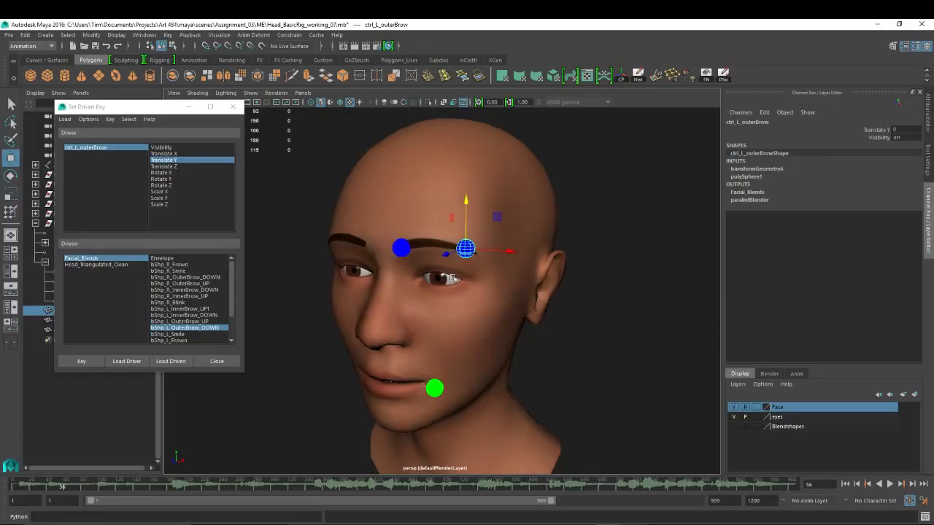
left_click_drag(514, 250, 465, 235)
left_click_drag(443, 183, 448, 135)
key("ctrl+z")
left_click_drag(414, 234, 480, 233, "alt")
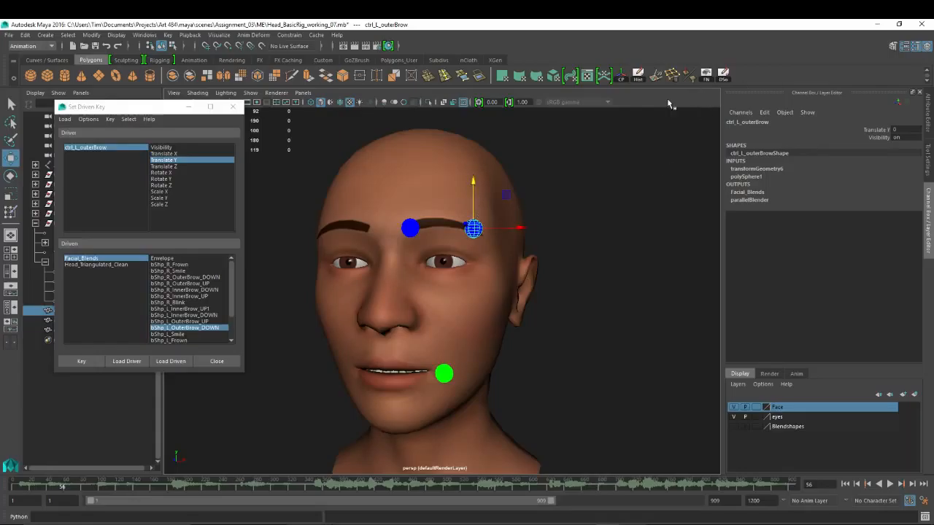
Step: Limit the outer brow sphere's Translate Y to a minimum of -1.00 and a maximum of 1.00
key("ctrl+a")
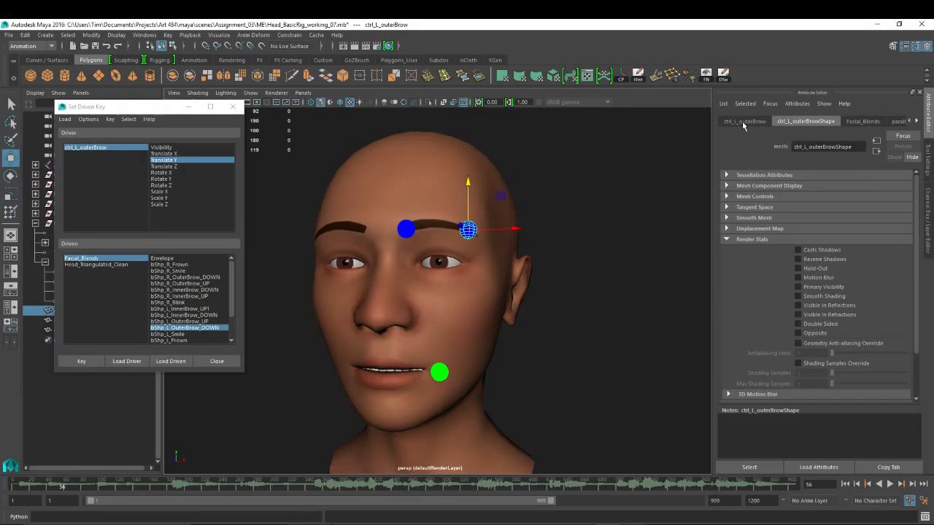
left_click(742, 121)
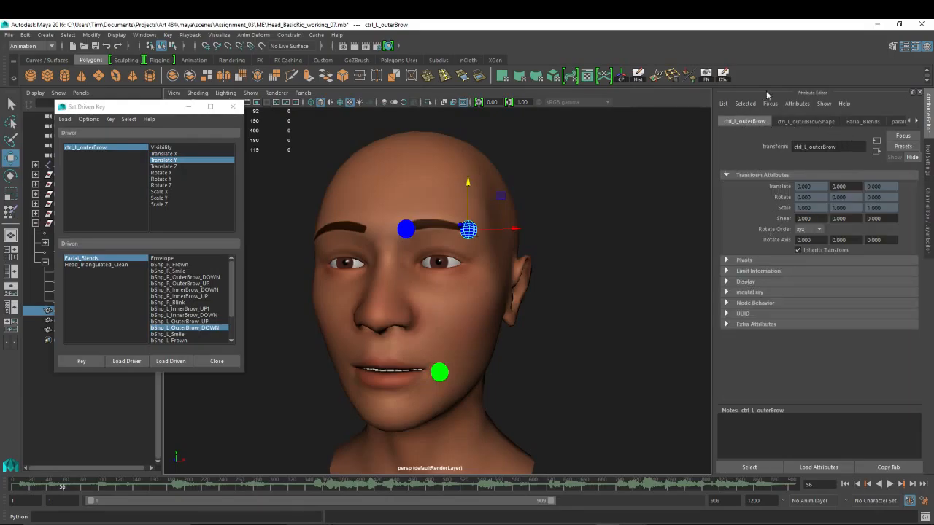
left_click(726, 271)
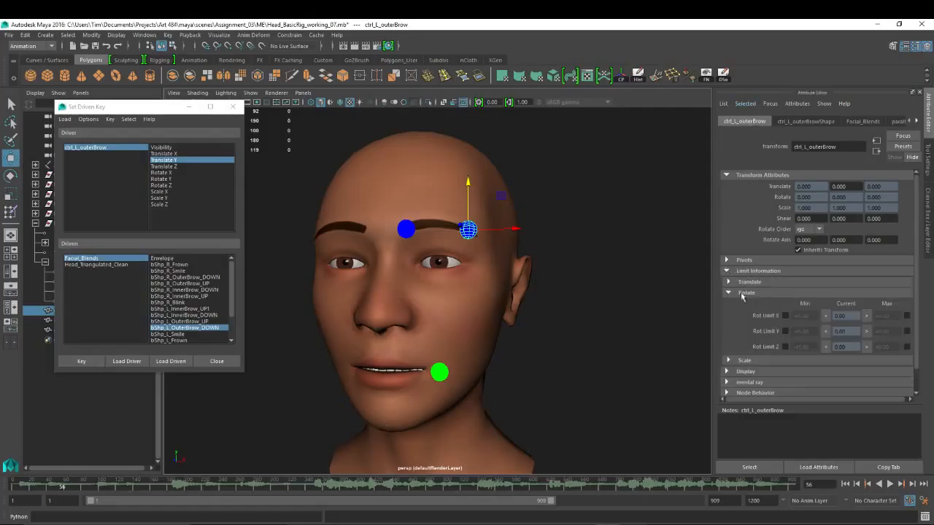
left_click(728, 292)
left_click(728, 281)
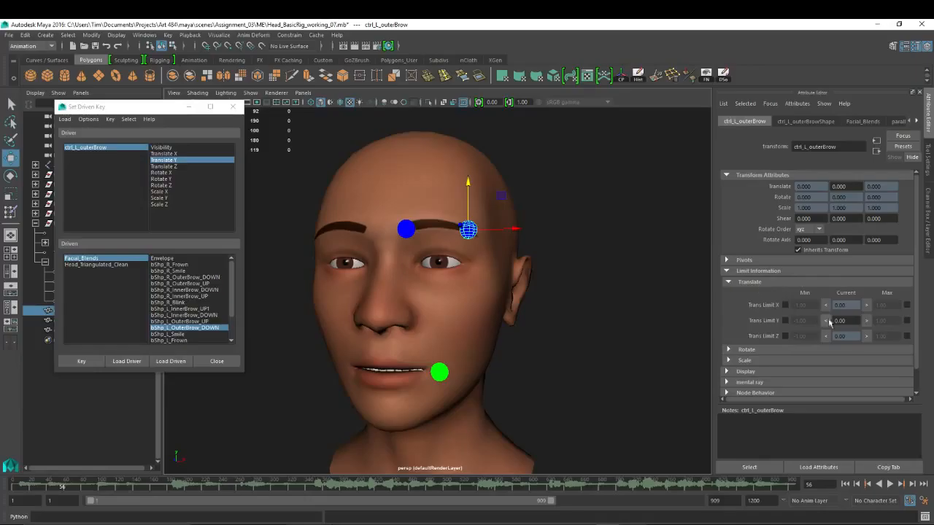
left_click(785, 321)
left_click(906, 321)
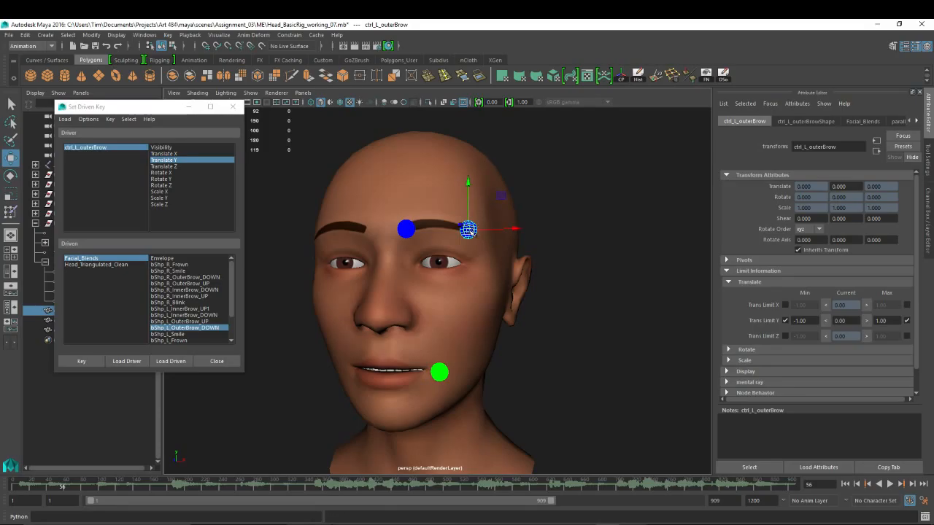
Step: Select the mouth, inner brow and outer brow spheres in turn to review the facial controls
left_click_drag(513, 234, 588, 214, "alt")
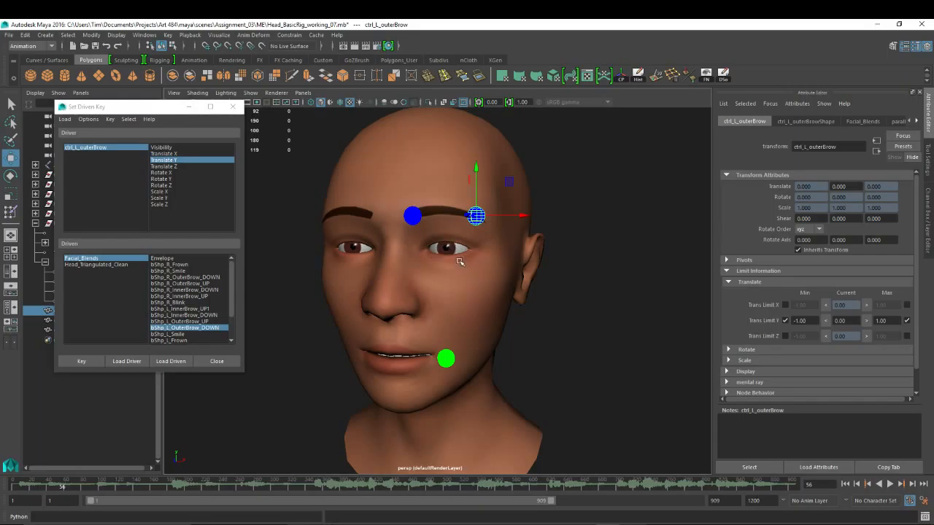
left_click(446, 359)
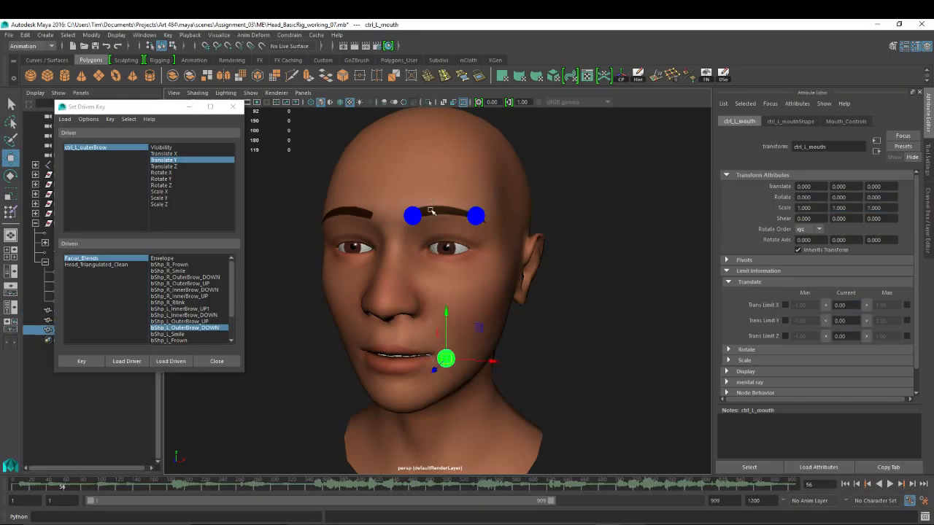
left_click(412, 216)
left_click(476, 215)
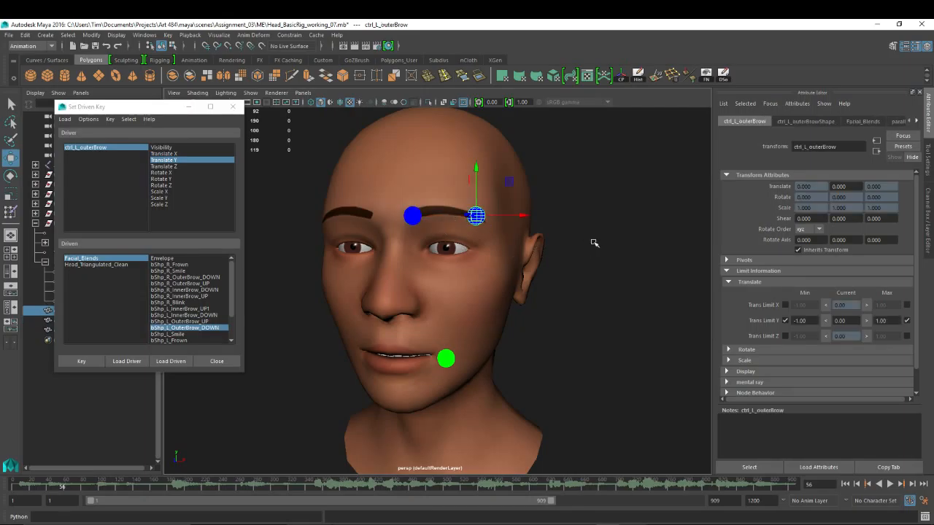
left_click_drag(594, 244, 566, 231, "alt")
left_click_drag(434, 281, 510, 252, "alt")
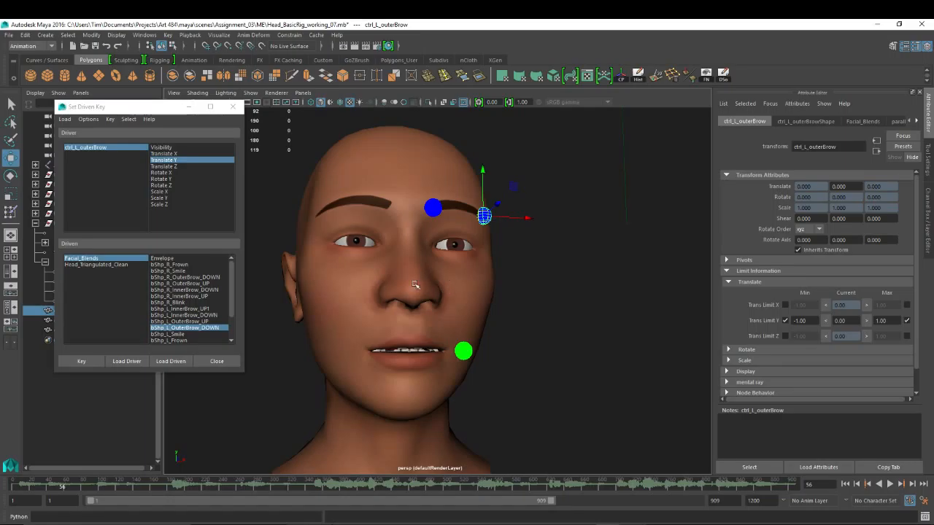
left_click(769, 524)
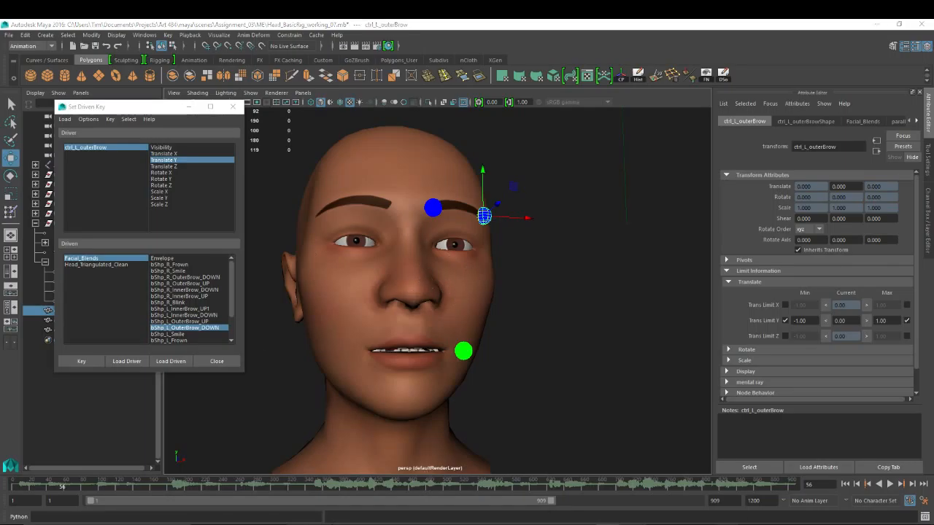